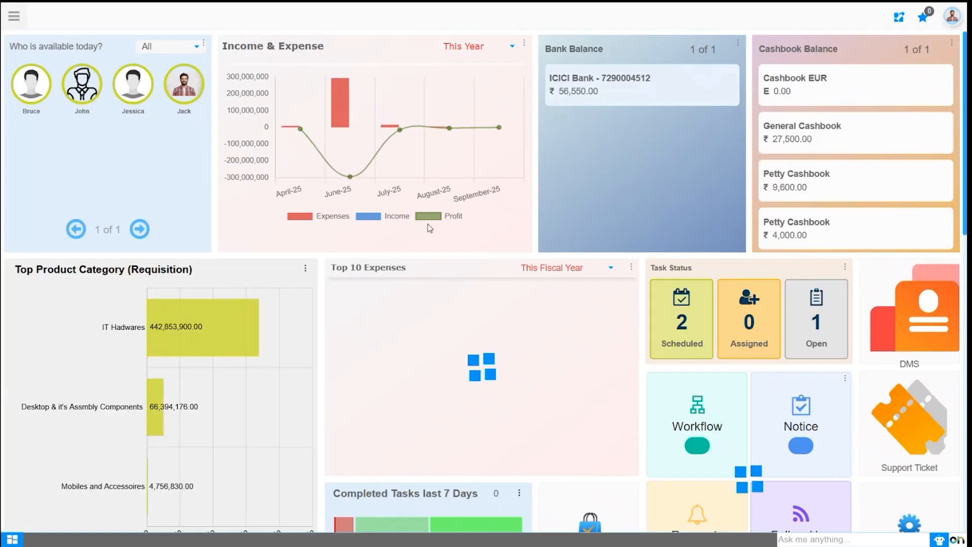
# Open the FormulaStructure record in HR Management's Formula Master and copy its formula text into Class2.cs in Visual Studio.
pyautogui.click(14, 17)
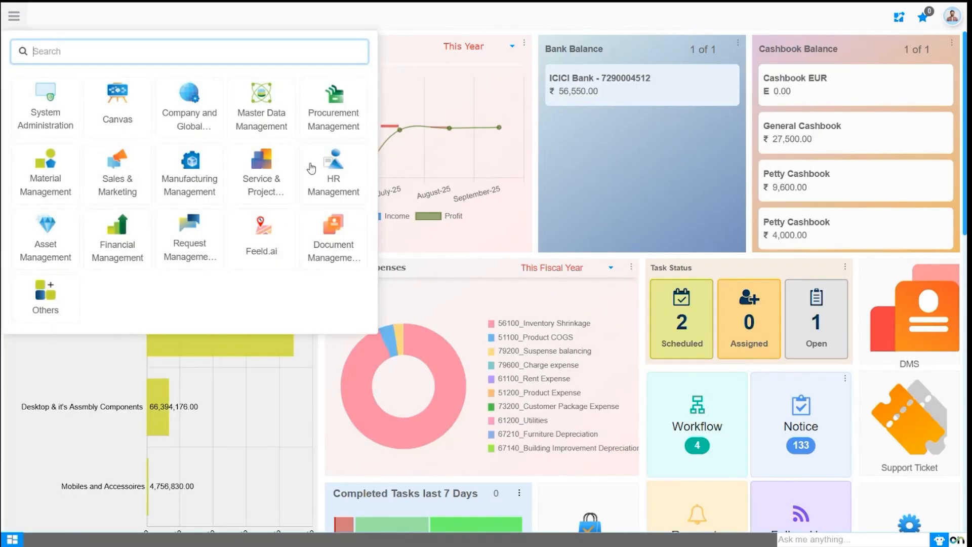
pyautogui.click(311, 168)
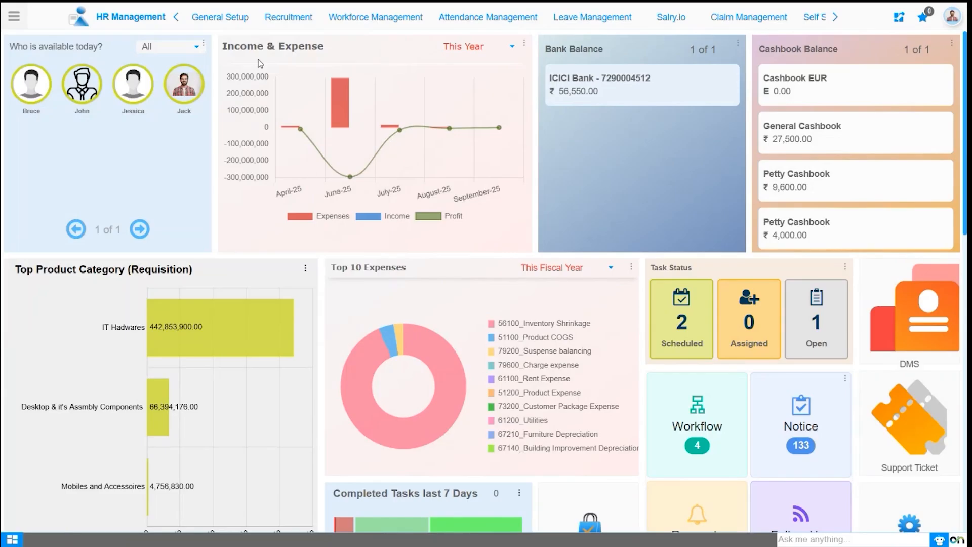
pyautogui.click(235, 23)
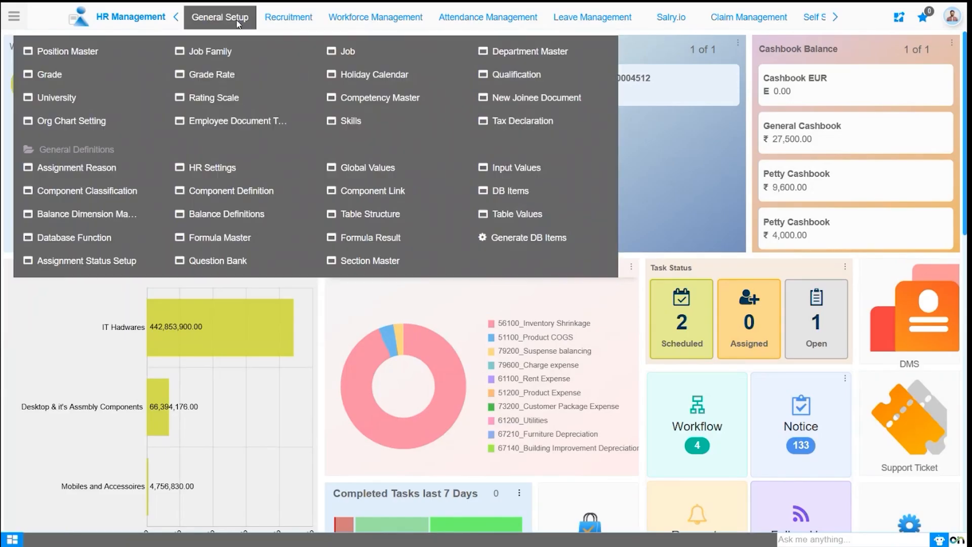
pyautogui.click(221, 239)
pyautogui.click(225, 263)
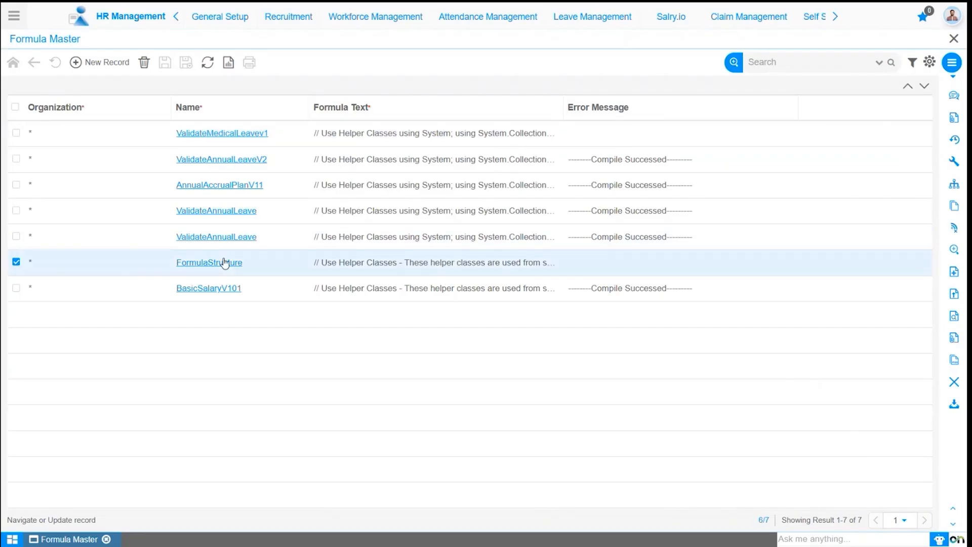
pyautogui.hotkey('ctrl', 'a')
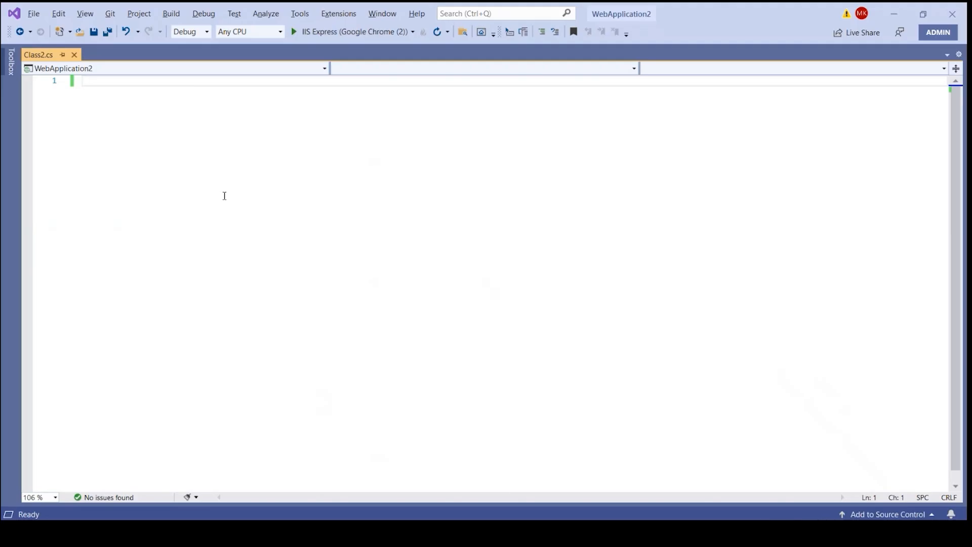
pyautogui.write('// Use Helper Classes - These helper classes are used from system and Onfinity framework using System; using VAdvantage.Utility; using VA058Svc.HelperClass; using VAdvantage.DataBase; using System.Collections.Generic;  // ClassName of the formula eg. if formula is for basic salary then BasicSalaryV1 class FormulaStructure {     // Define variables      // This method is mandatory to have and name should be Get with argument as DBItem class type and return type is string.     public string Get(DBItem DBI)     {         // Define your logic here.          // Return the final result in form of string and if you have multiple values then return then as comma separated.         return "";     }   }')
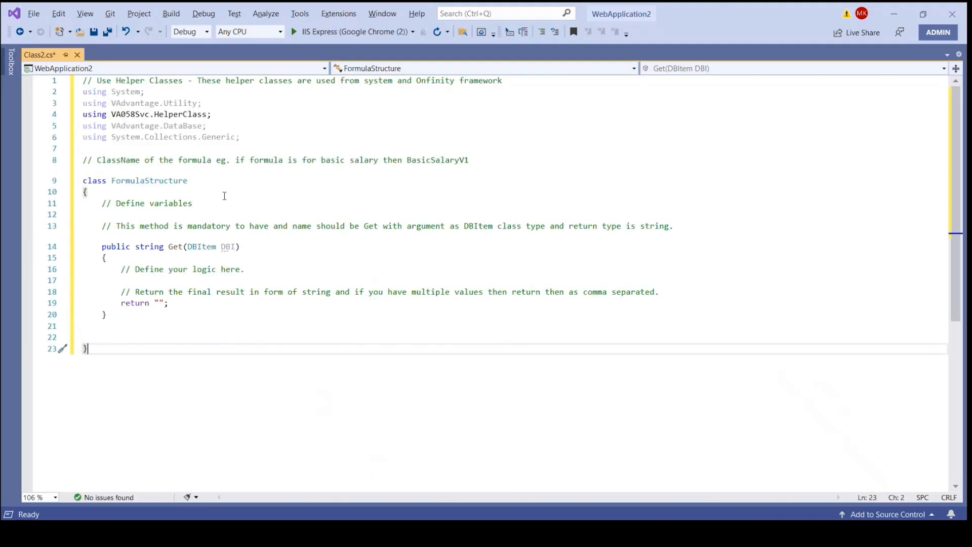
# Rename the FormulaStructure class to HRAV1.
pyautogui.click(191, 181)
pyautogui.press('BackSpace')
pyautogui.press('BackSpace')
pyautogui.press('BackSpace')
pyautogui.press('BackSpace')
pyautogui.press('BackSpace')
pyautogui.press('BackSpace')
pyautogui.press('BackSpace')
pyautogui.press('BackSpace')
pyautogui.press('BackSpace')
pyautogui.press('BackSpace')
pyautogui.press('BackSpace')
pyautogui.press('BackSpace')
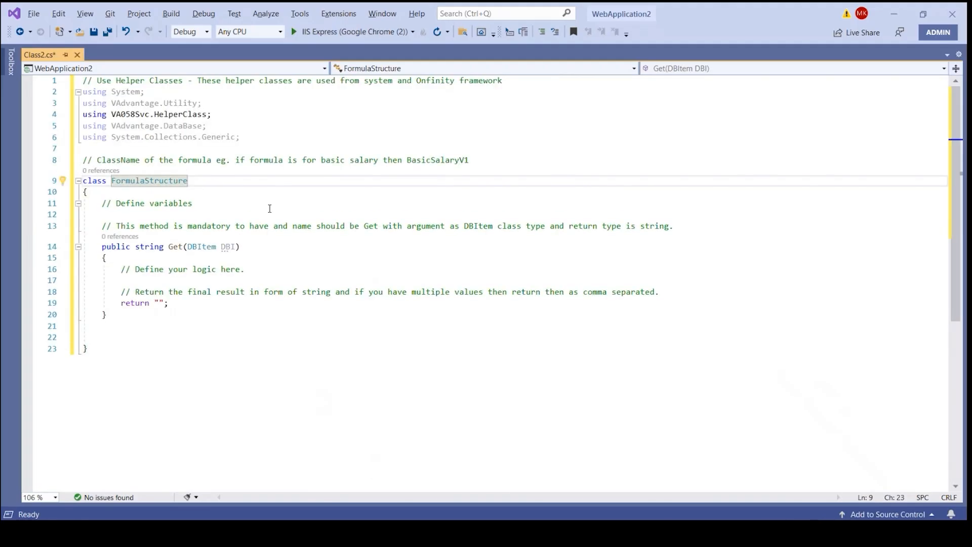
pyautogui.press('BackSpace')
pyautogui.press('BackSpace')
pyautogui.press('BackSpace')
pyautogui.press('BackSpace')
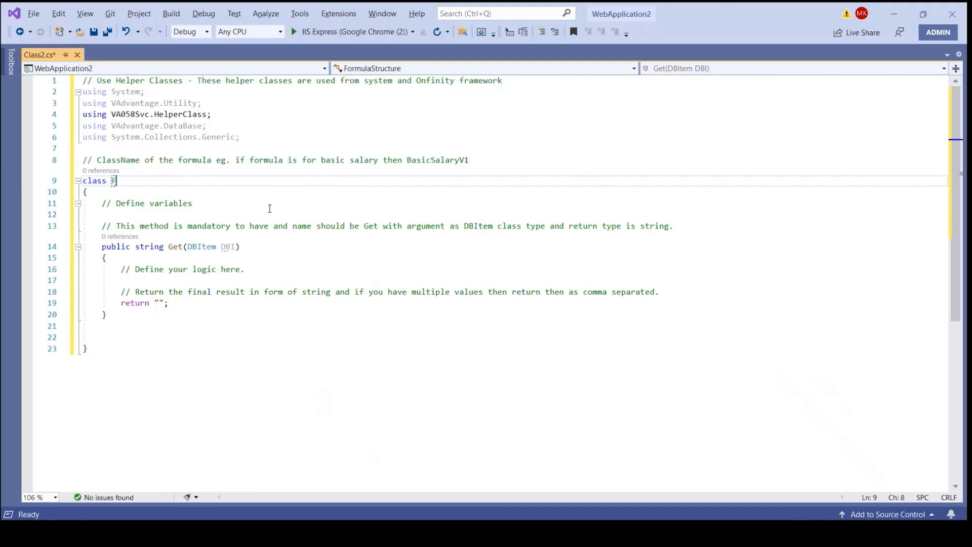
pyautogui.write('HRAV1')
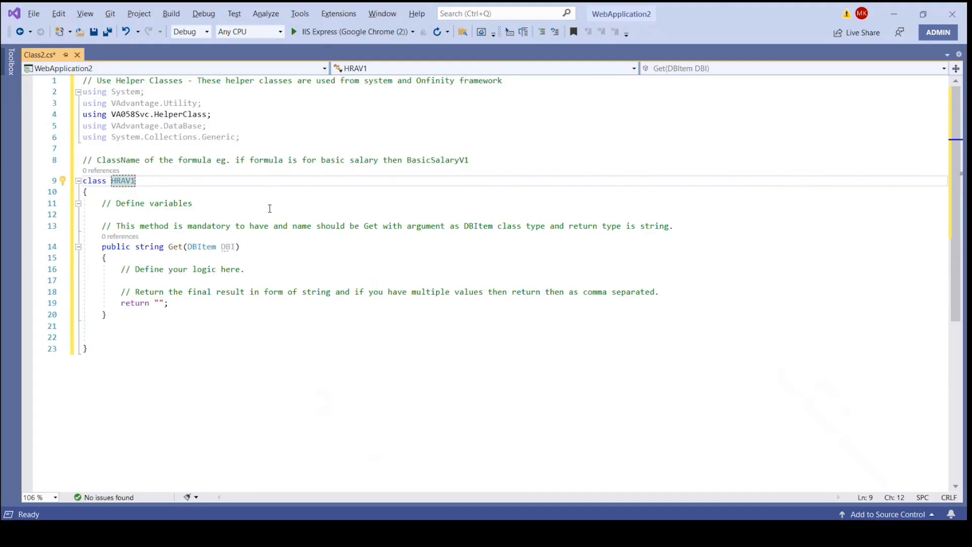
# Under "Define variables", declare decimal calculatedBsal = 0 with the comment "This will hold the calculated basic salary from the basic salary component".
pyautogui.click(229, 209)
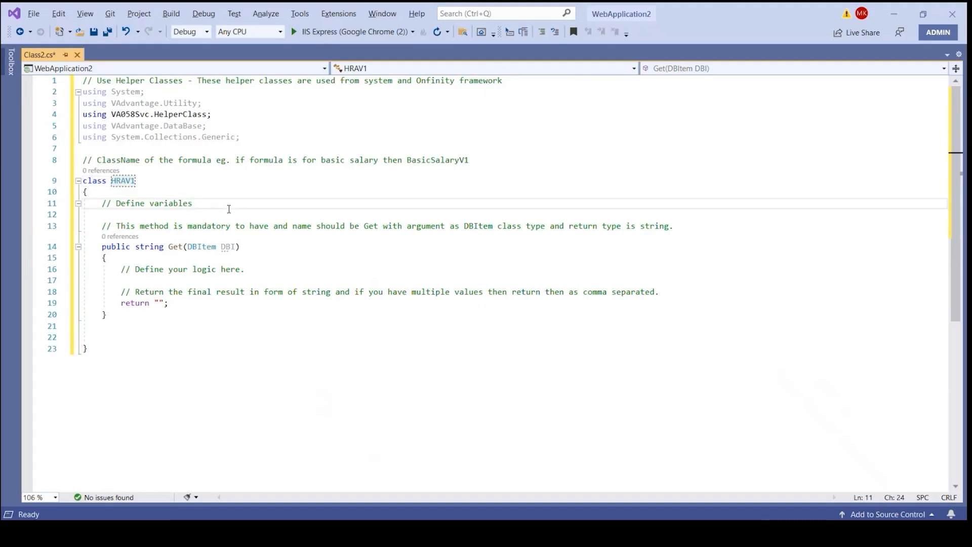
pyautogui.press('Return')
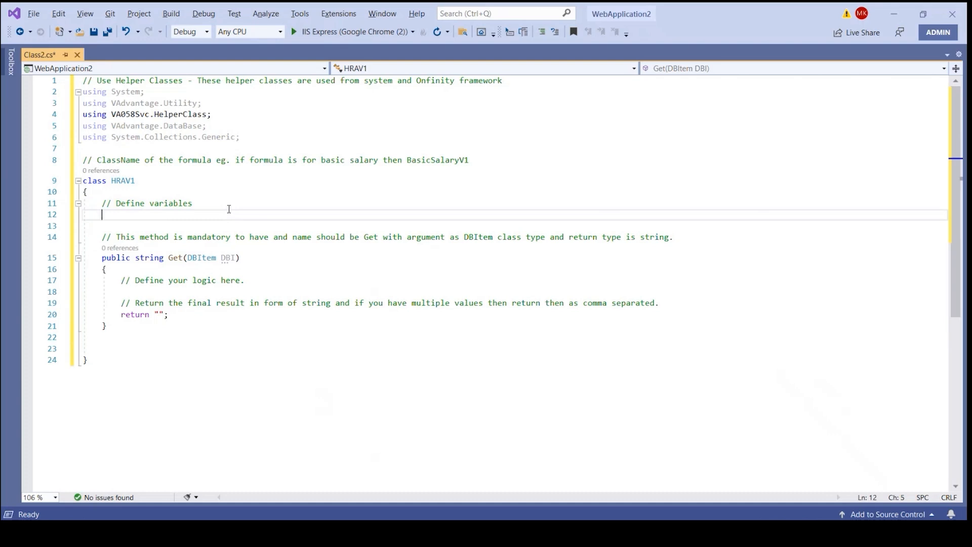
pyautogui.write('decimal ca')
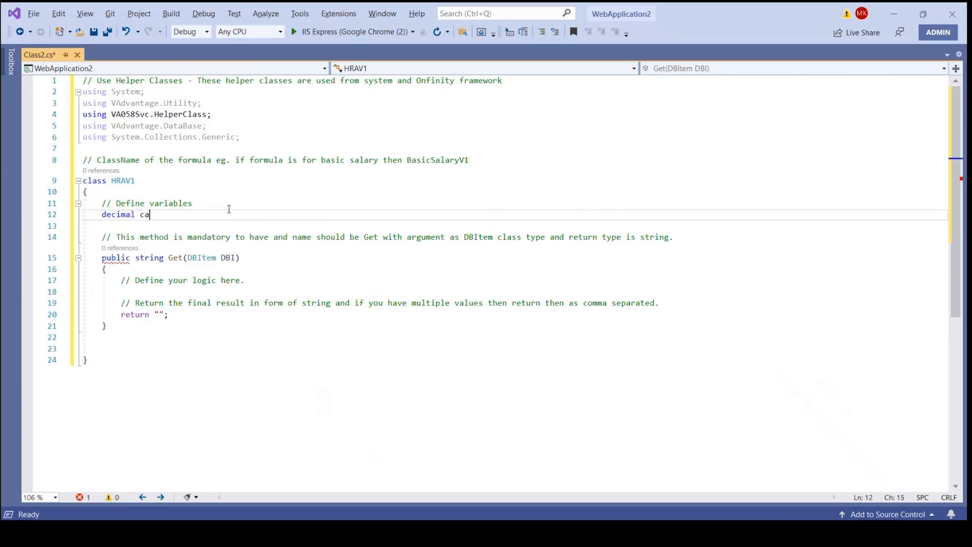
pyautogui.write('lculatedBsa')
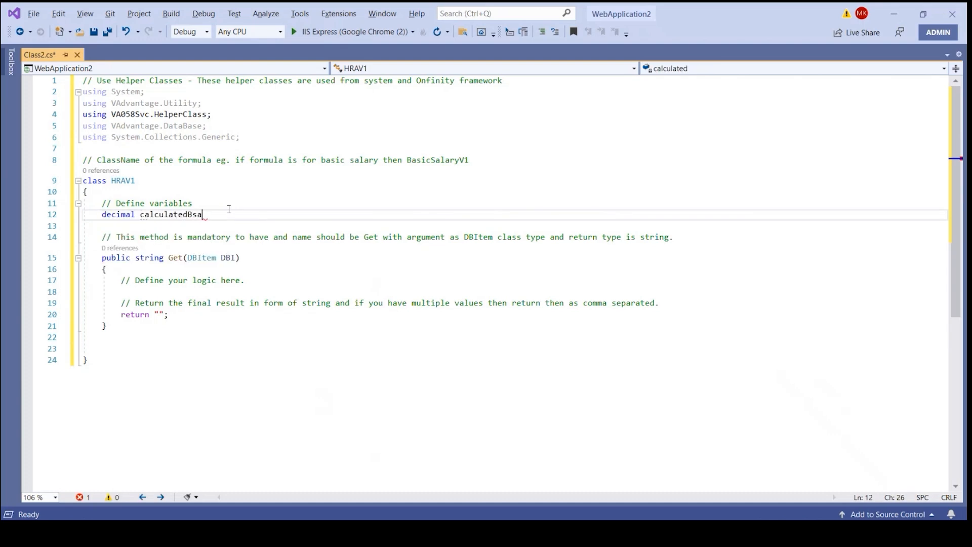
pyautogui.write('l = 0; //')
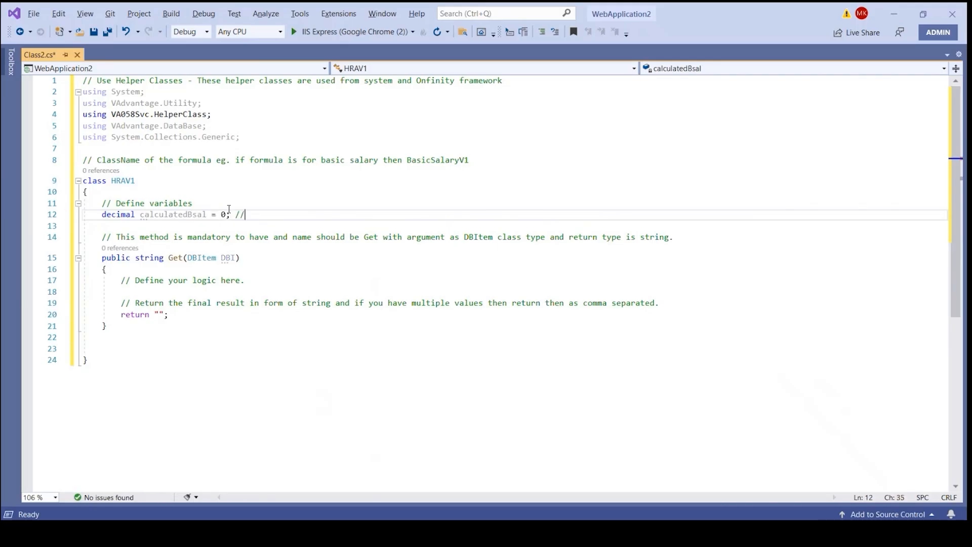
pyautogui.write(' This will hold the calculated basic salary')
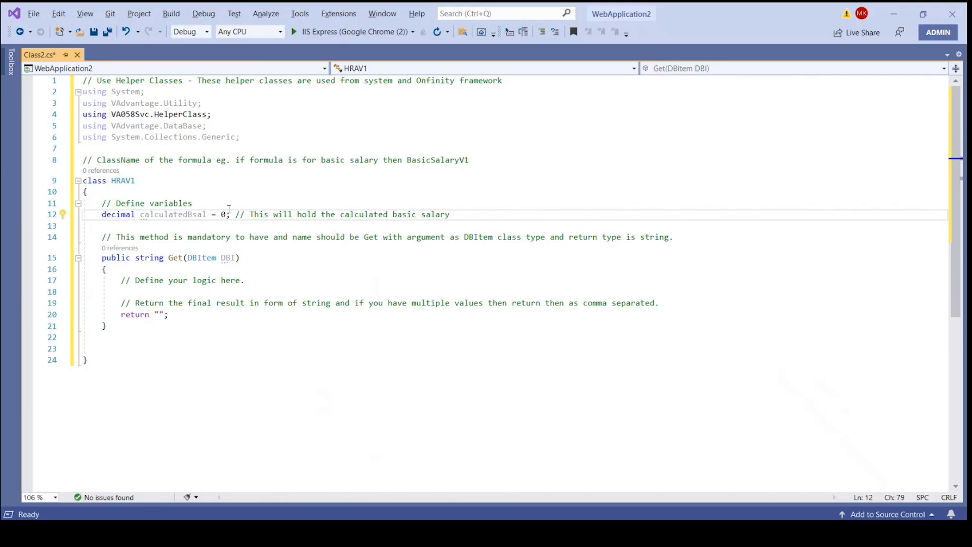
pyautogui.write(' from the basic salary component')
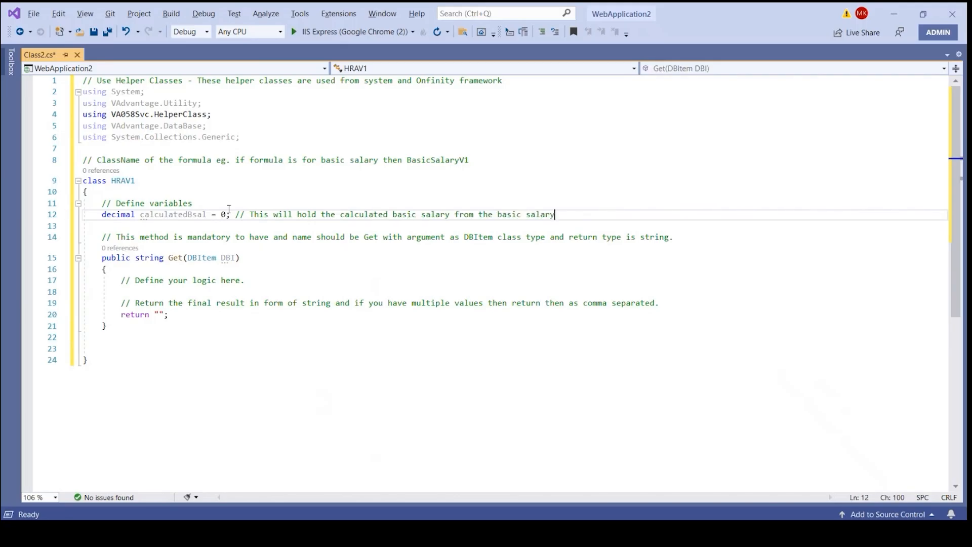
# Declare decimal hraPercentage = 0 with the comment "Percentage to be calculated for HRA on the basis of calculated basic salary.".
pyautogui.press('Return')
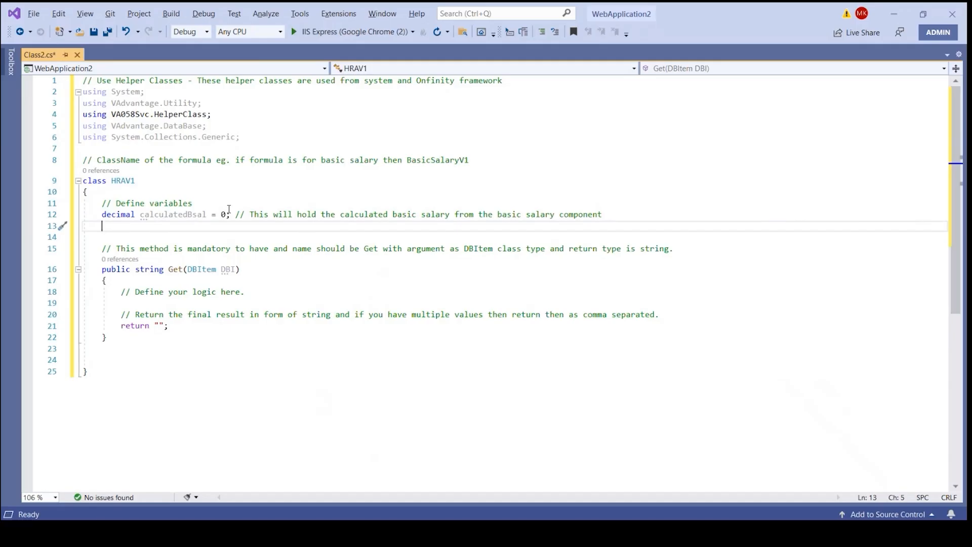
pyautogui.write('decimal hr')
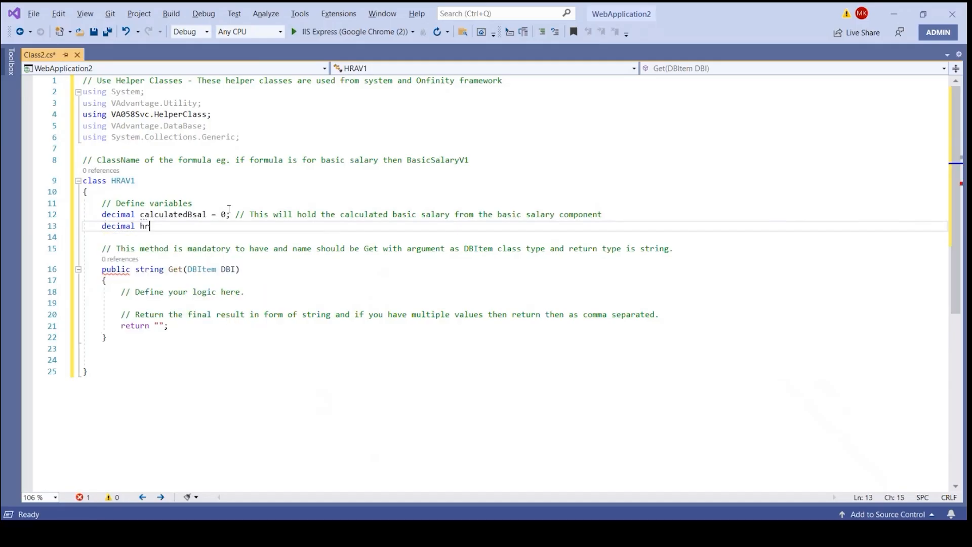
pyautogui.write('aPercentage = 0')
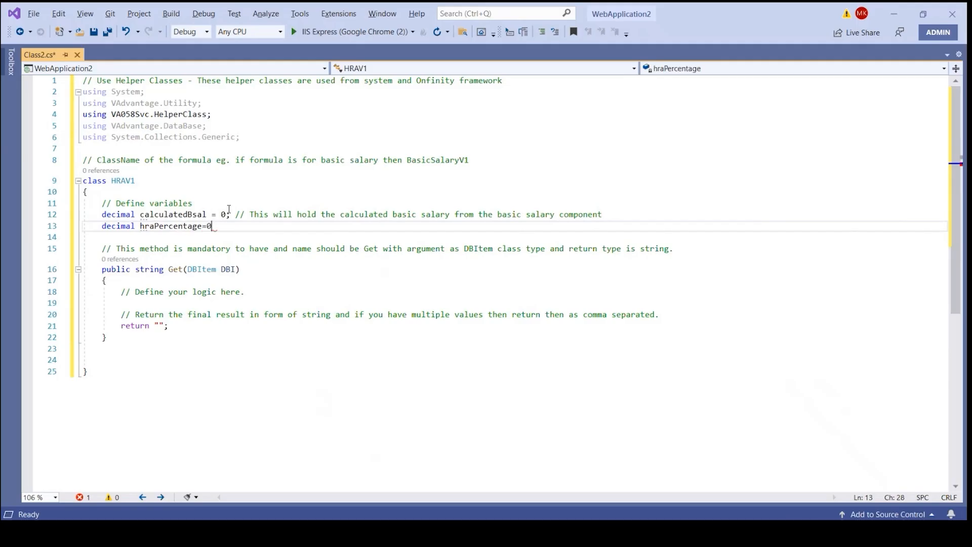
pyautogui.write('; // Perce')
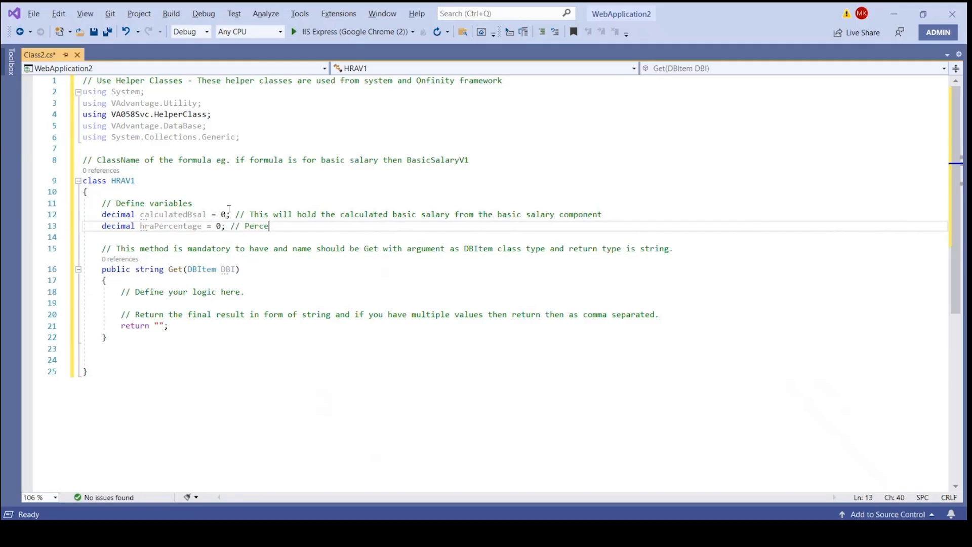
pyautogui.write('ntage to be calculated for HRA on the basi')
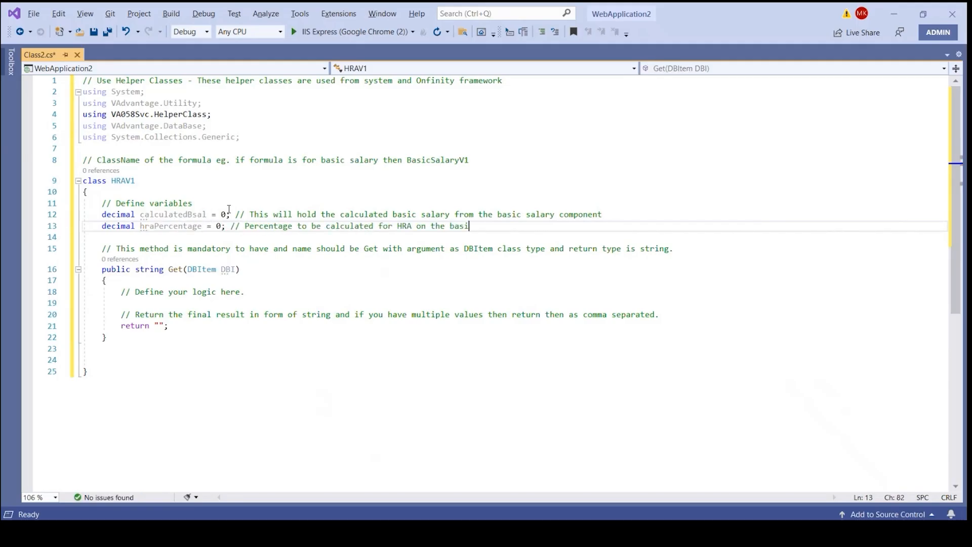
pyautogui.write('s of calculated basic sa')
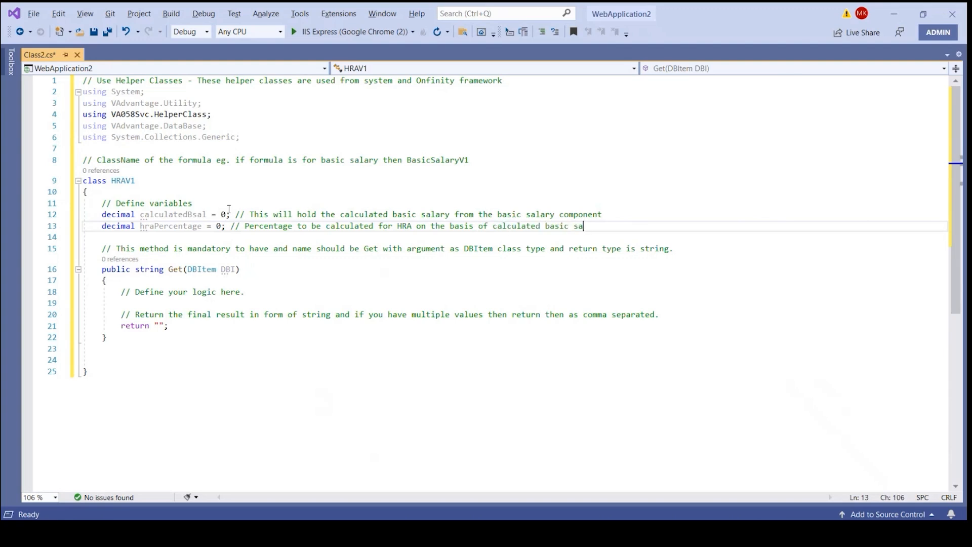
pyautogui.write('lary.')
# Declare decimal hraValue = 0 below hraPercentage with the comment "HRA Value that is calculated.".
pyautogui.press('Return')
pyautogui.write('d')
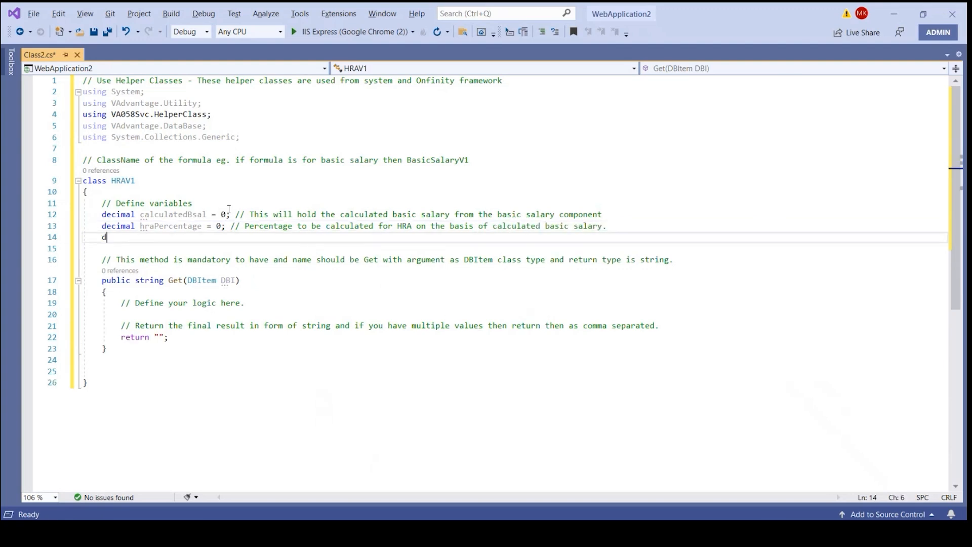
pyautogui.write('ecimal ')
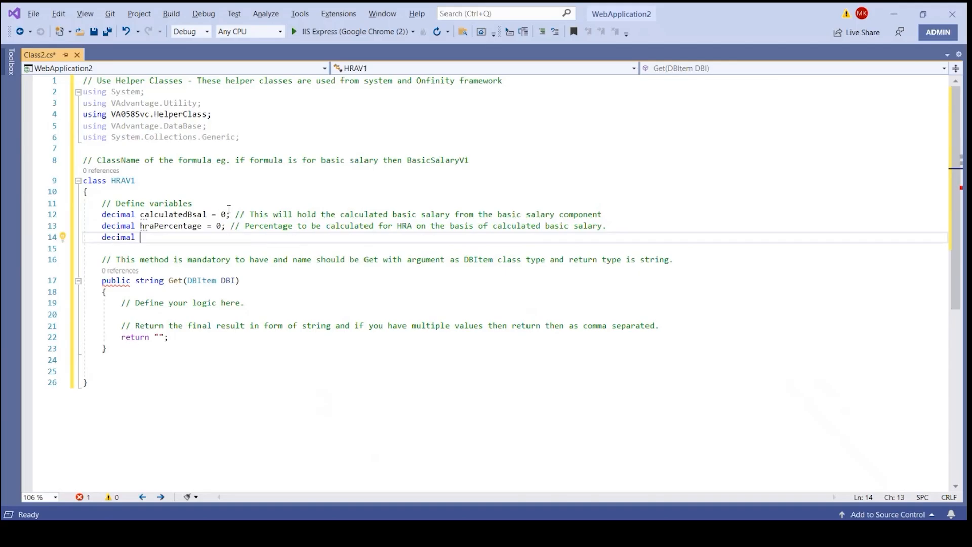
pyautogui.write('hraValue')
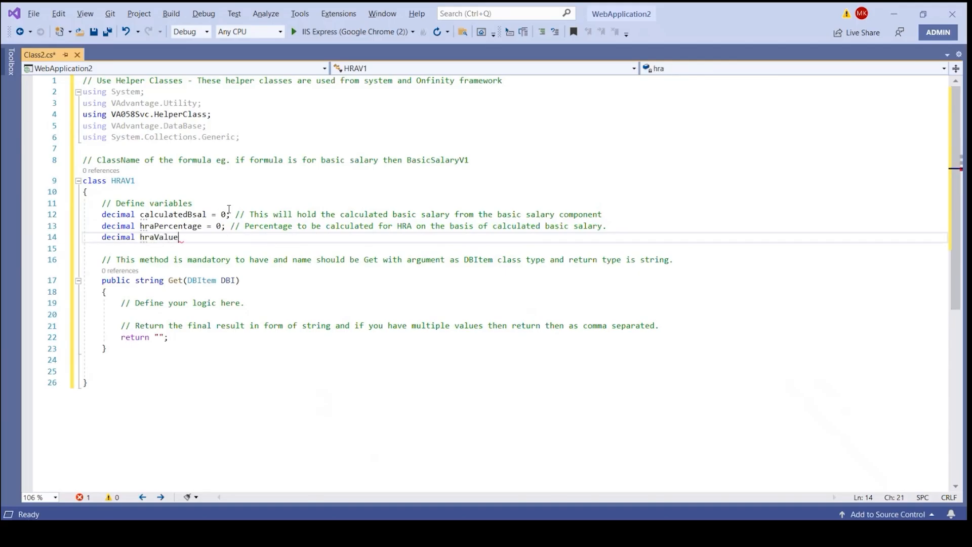
pyautogui.write(' = 0; // ')
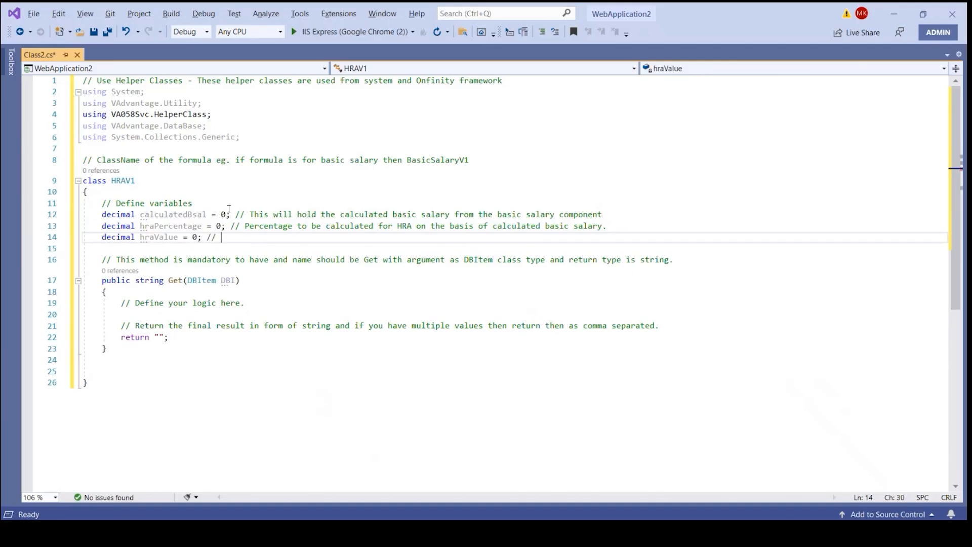
pyautogui.write('HRA Value')
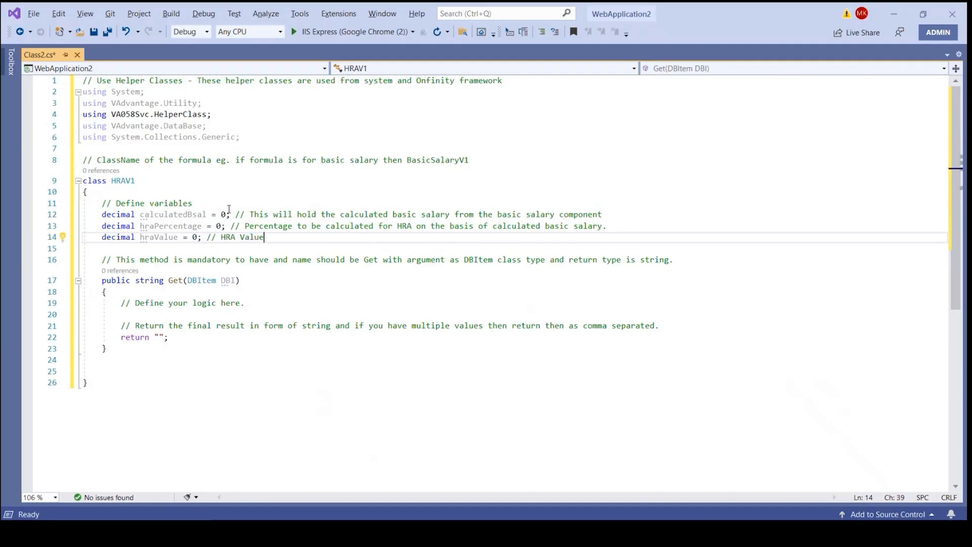
pyautogui.write(' that is calculated.')
# Insert a new line below the "Define your logic here." comment in the Get method.
pyautogui.click(264, 313)
pyautogui.click(266, 304)
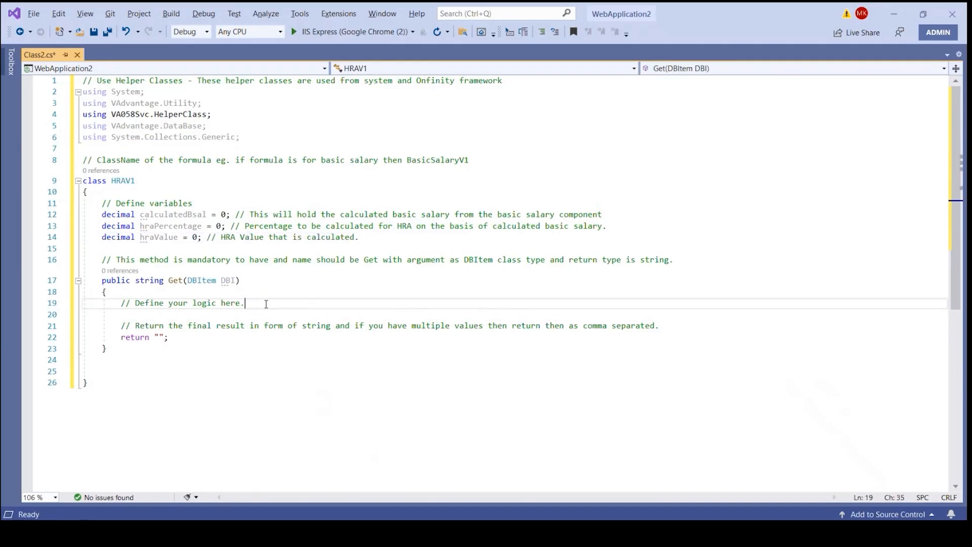
pyautogui.press('Return')
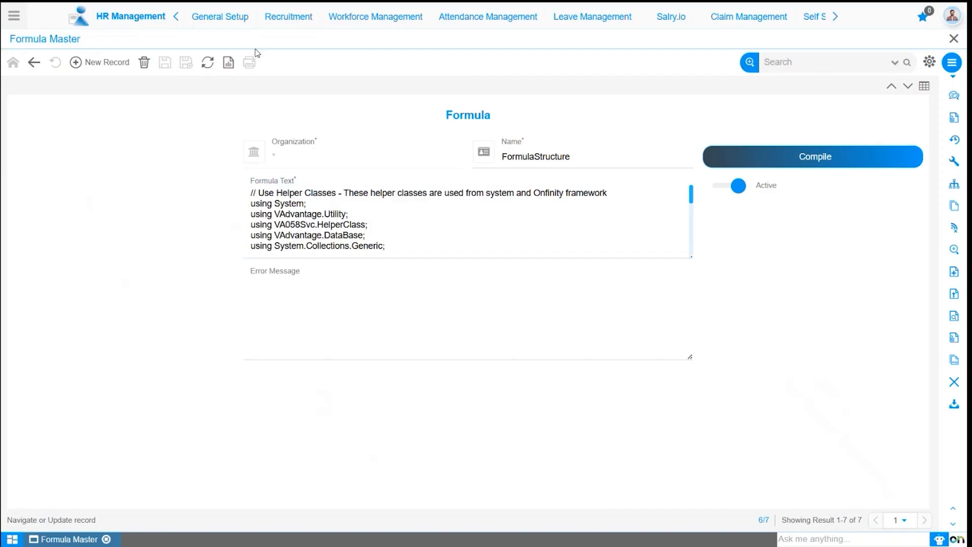
# Switch to the Onfinity HR application and view the first balance feed of the Basic Salary component definition.
pyautogui.click(238, 27)
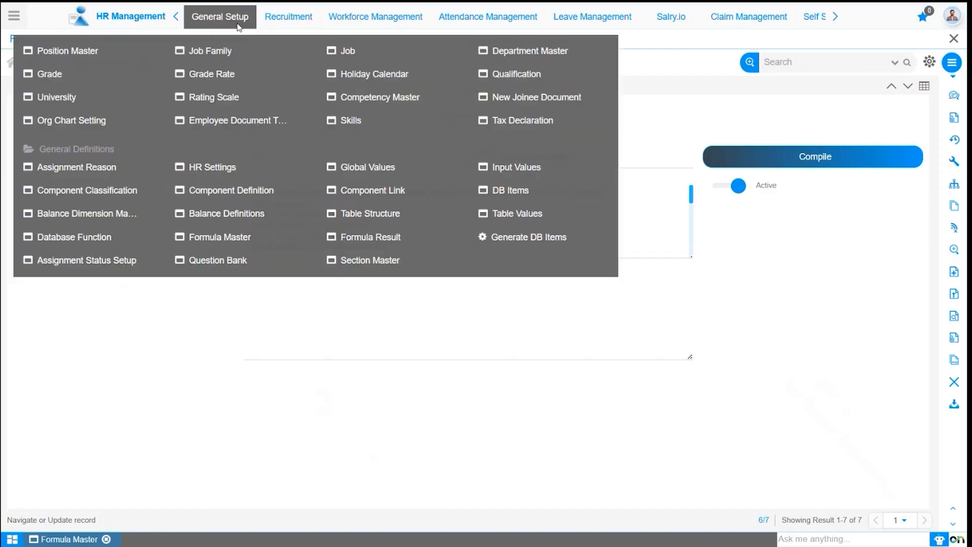
pyautogui.click(223, 191)
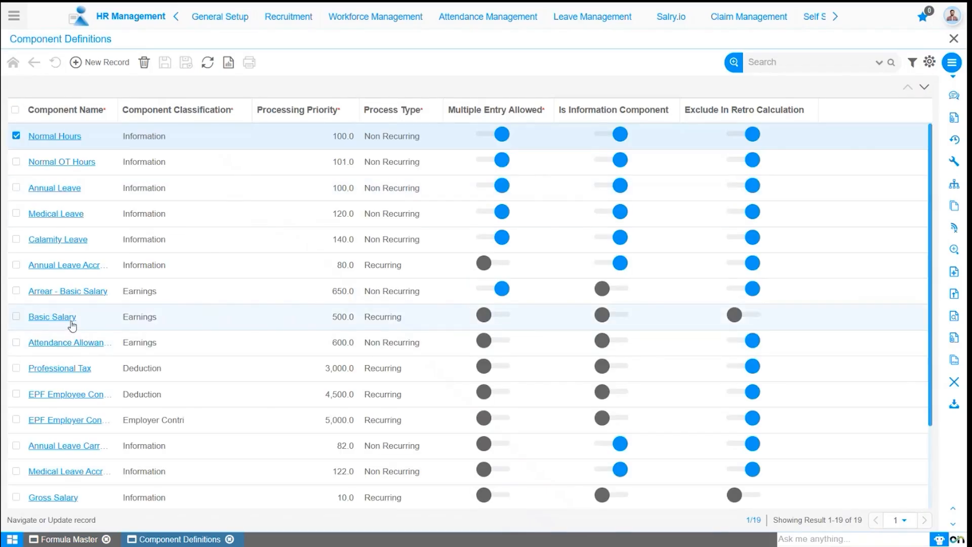
pyautogui.click(72, 323)
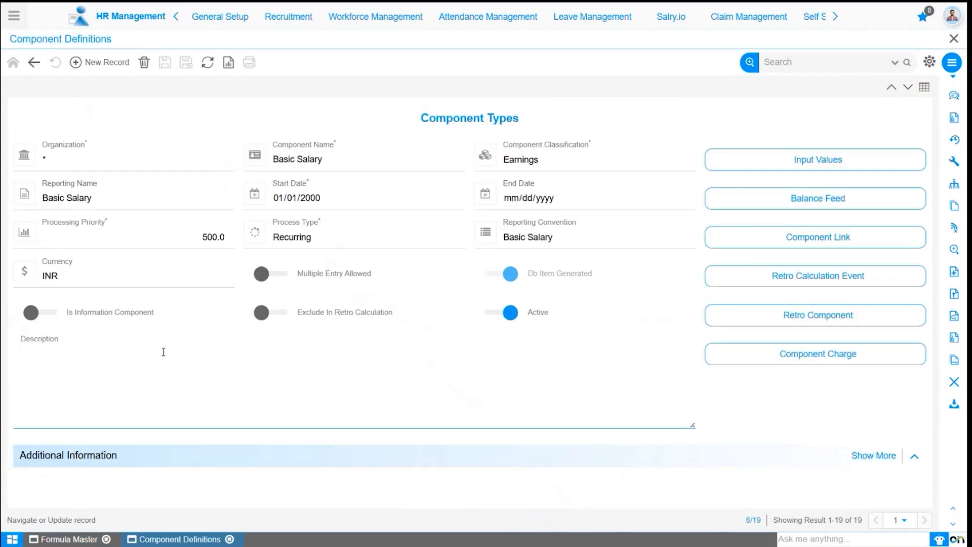
pyautogui.click(813, 205)
pyautogui.click(73, 135)
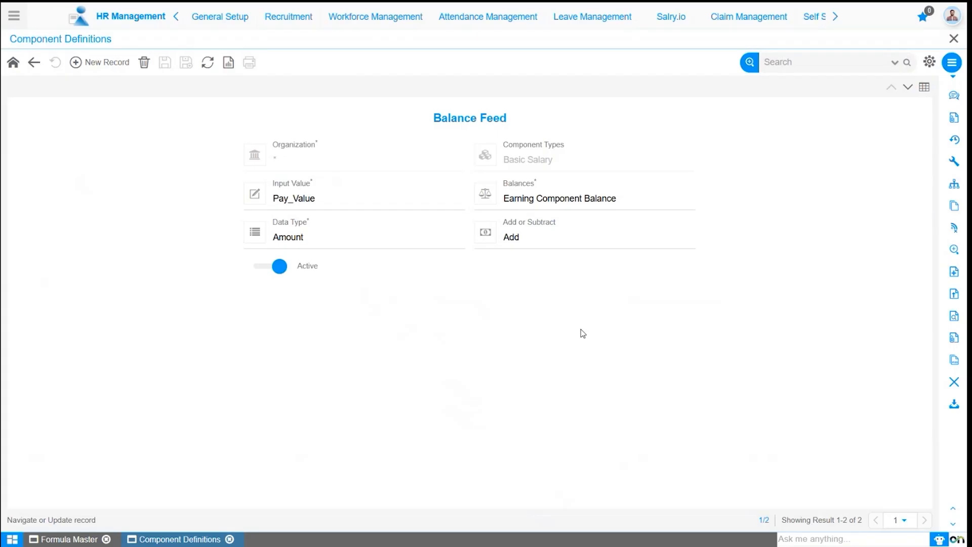
# Open the DB Items list in the general definitions and search it for "earning".
pyautogui.click(230, 26)
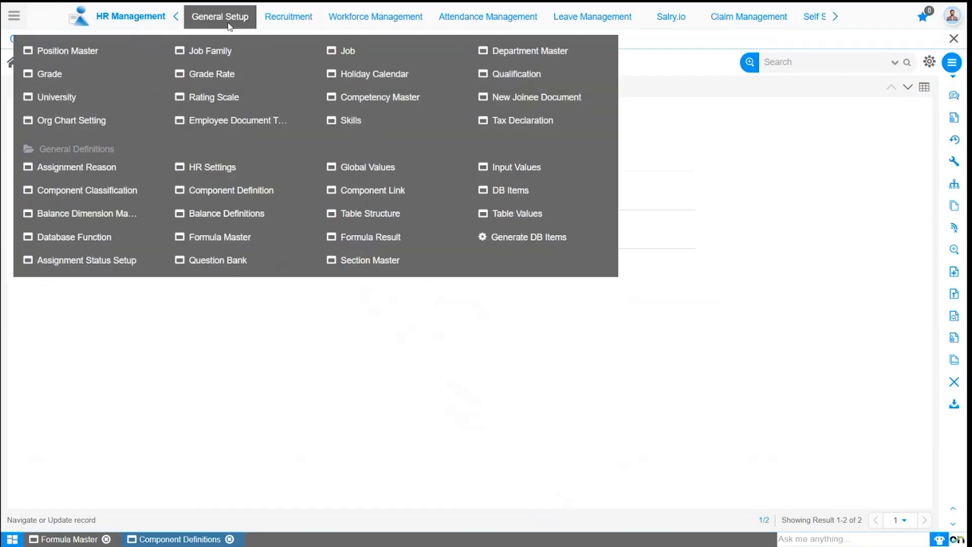
pyautogui.click(501, 192)
pyautogui.click(760, 62)
pyautogui.write('earning')
pyautogui.press('Return')
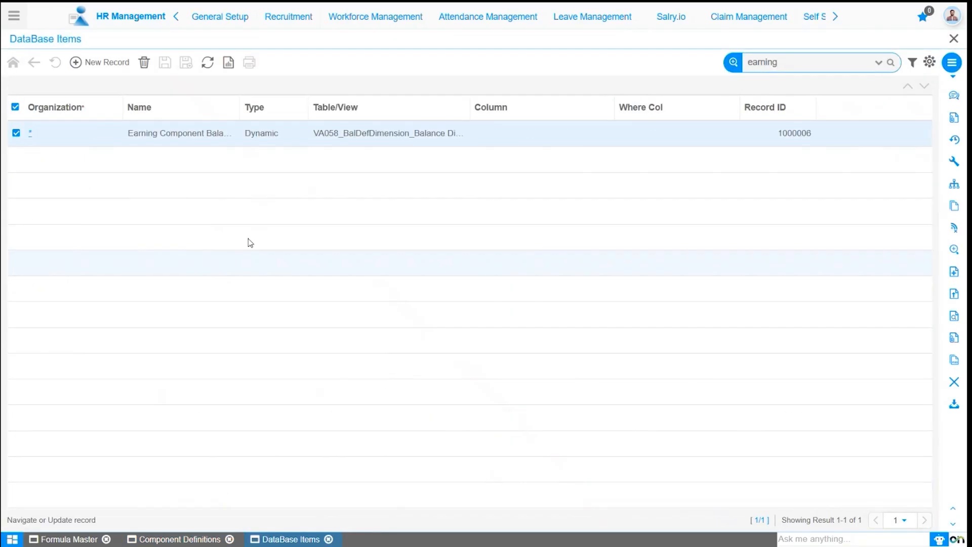
# Open the database item found for "earning" and copy its full name, Earning Component Balance ASG DR.
pyautogui.doubleClick(33, 140)
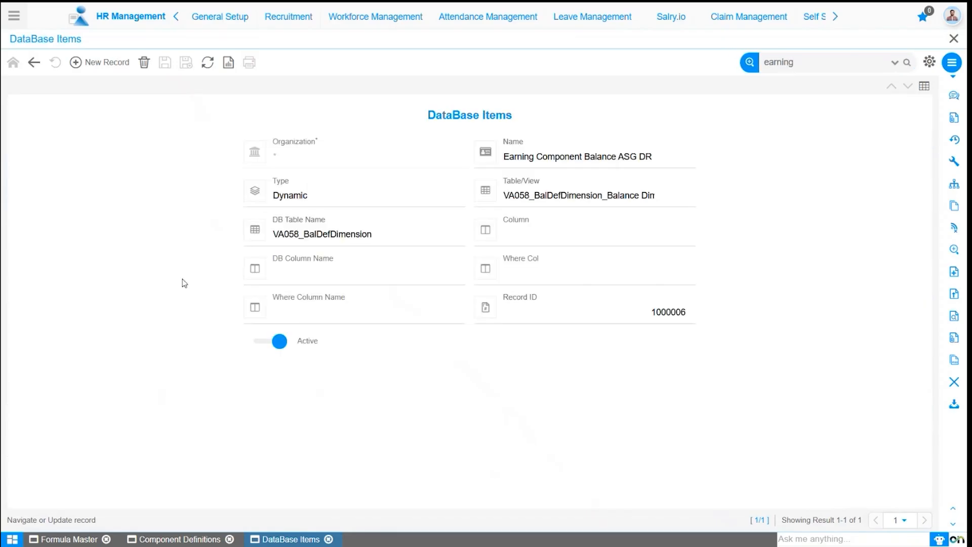
pyautogui.click(661, 163)
pyautogui.click(667, 158)
pyautogui.hotkey('ctrl', 'c')
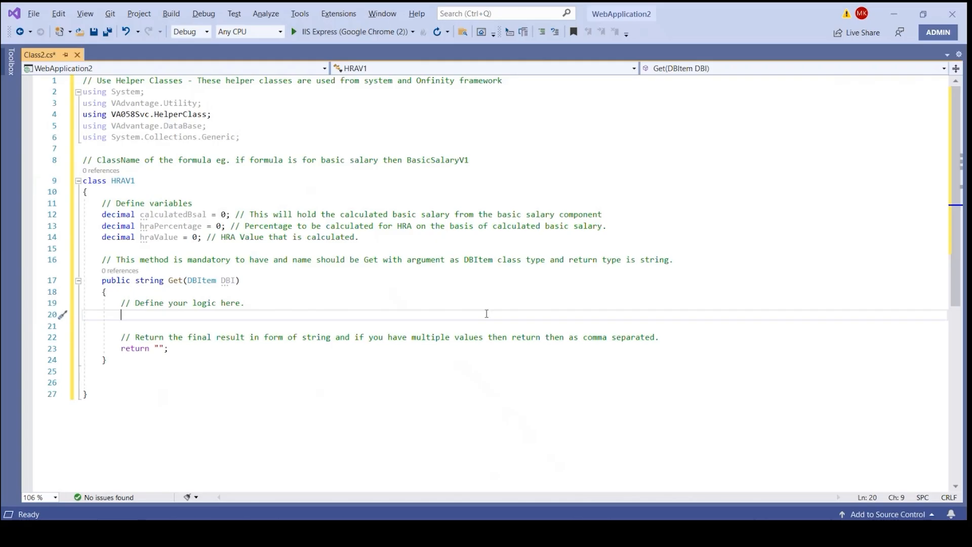
# Switch to Visual Studio and assign calculatedBsal = DBI.getDBItem("Earning Component Balance ASG DR", 0); below the logic comment in the Get method.
pyautogui.write('ca')
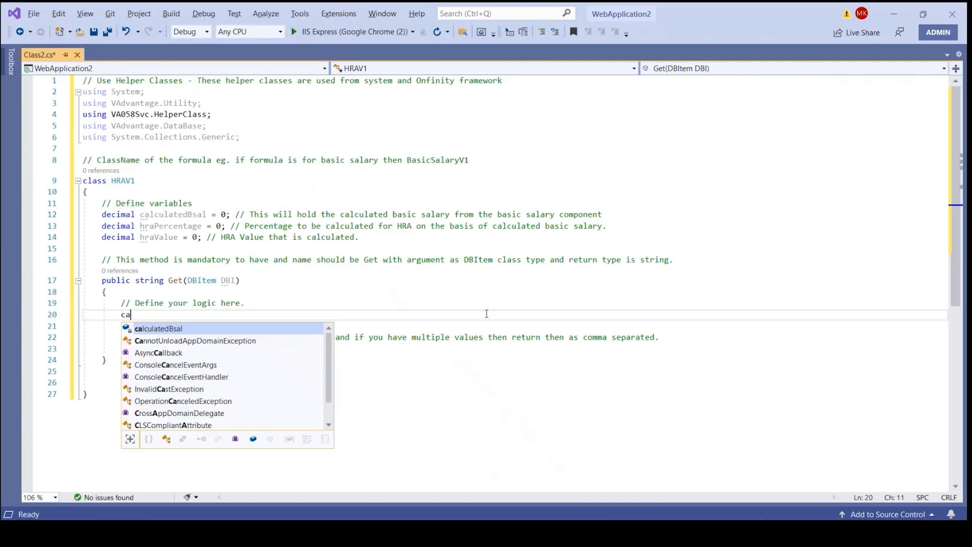
pyautogui.write('lculatedBsal=DBI.')
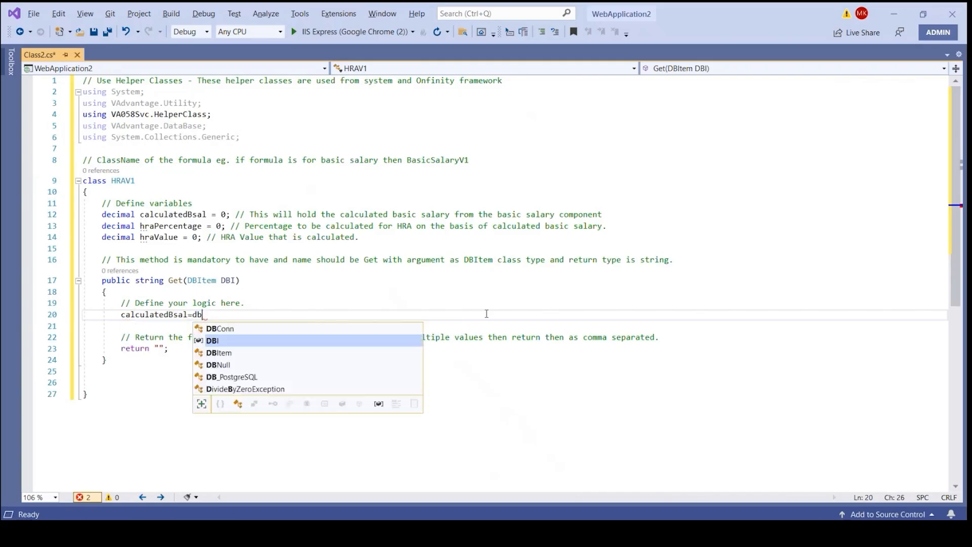
pyautogui.write('getDBItem("')
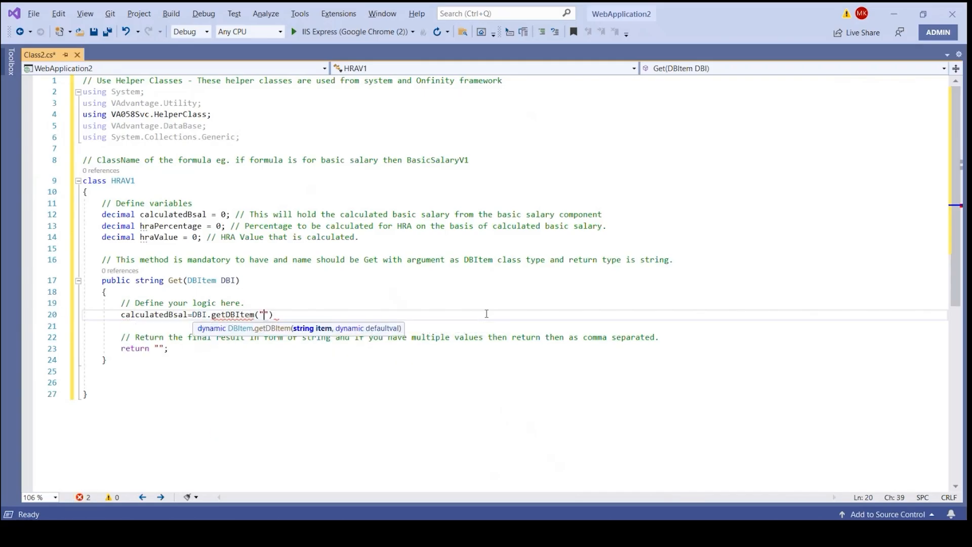
pyautogui.hotkey('ctrl', 'v')
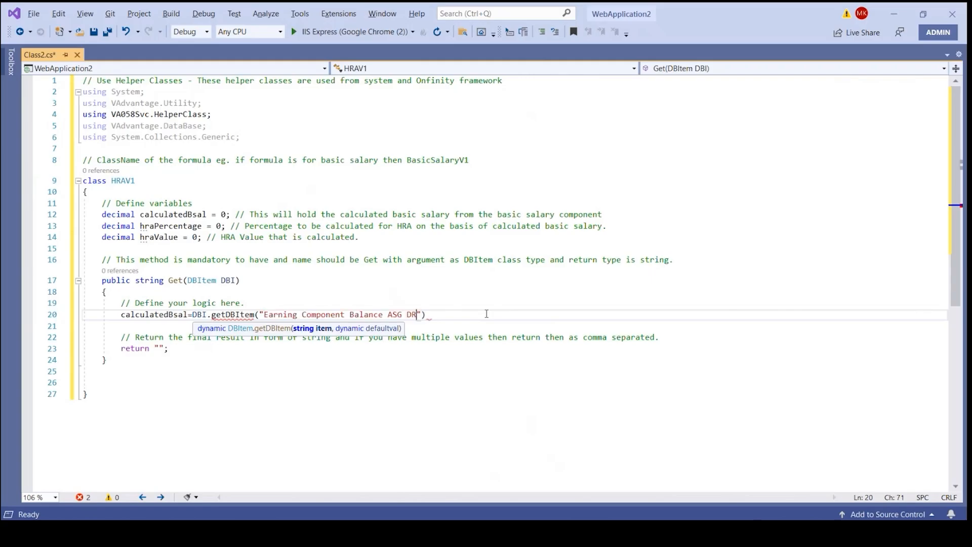
pyautogui.write('", ')
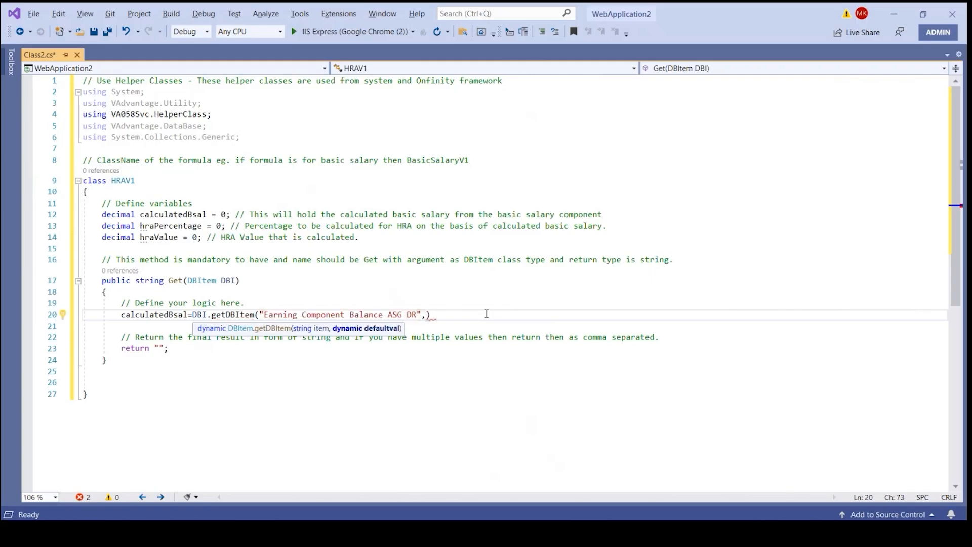
pyautogui.write('0)')
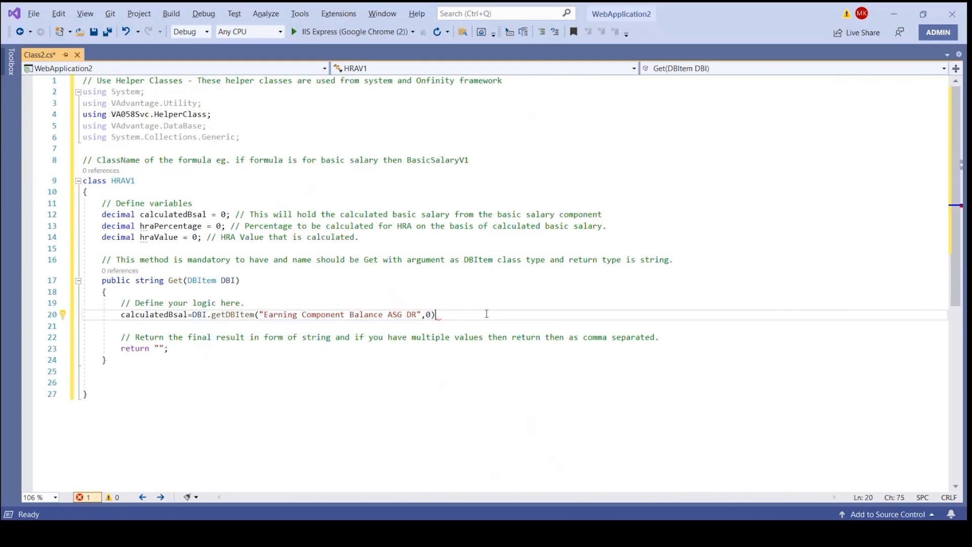
pyautogui.write(';')
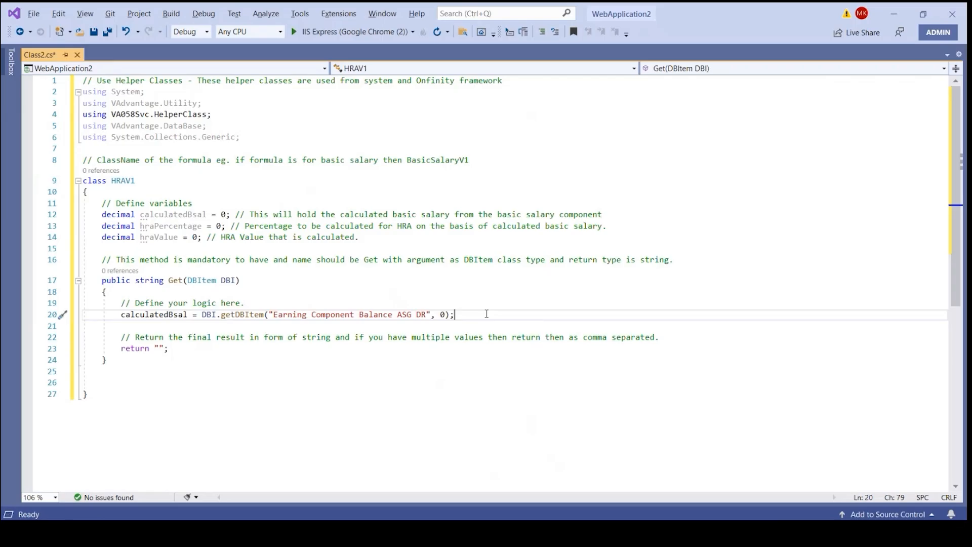
# Add an if block with the condition calculatedBsal>0 below the calculatedBsal assignment, separated by a blank line.
pyautogui.press('Return')
pyautogui.press('Return')
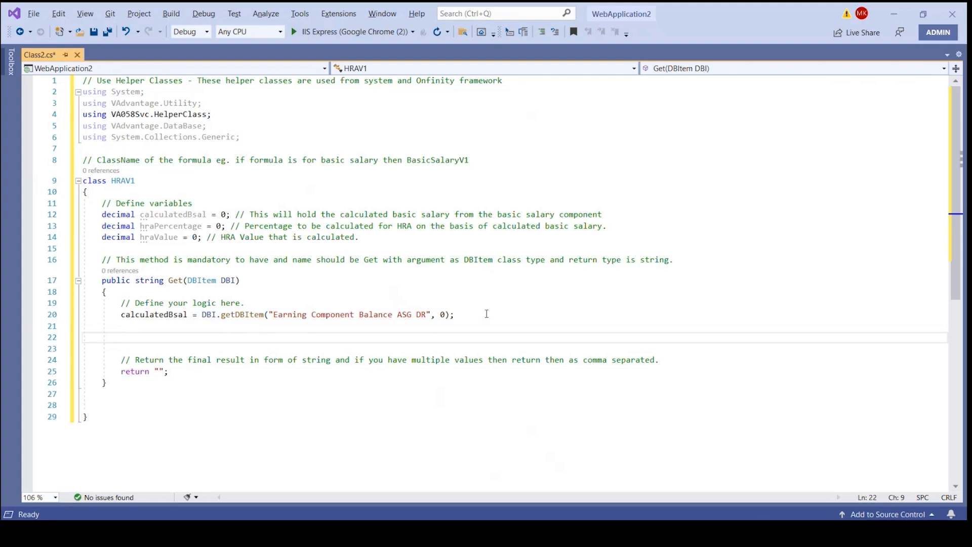
pyautogui.write('if(calculatedBsal>')
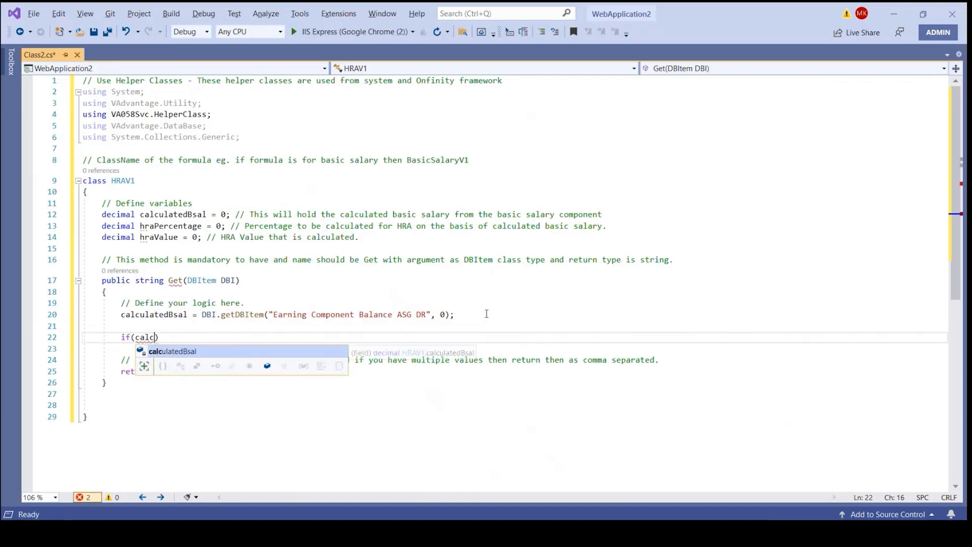
pyautogui.write('0)')
pyautogui.press('Return')
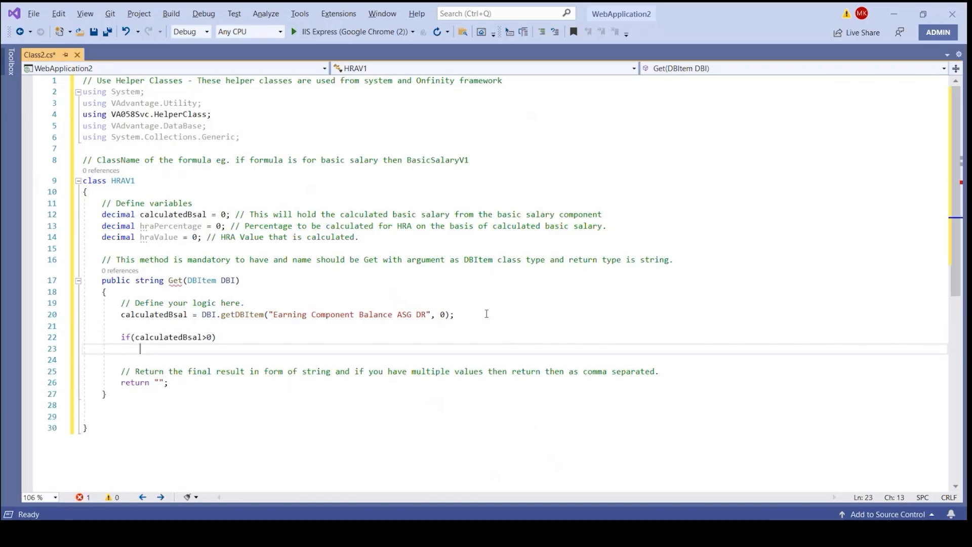
pyautogui.write('{')
pyautogui.press('Return')
# Add the comment "need to get the percentage of the hra to be calculated." inside the if block and save the file.
pyautogui.write('//')
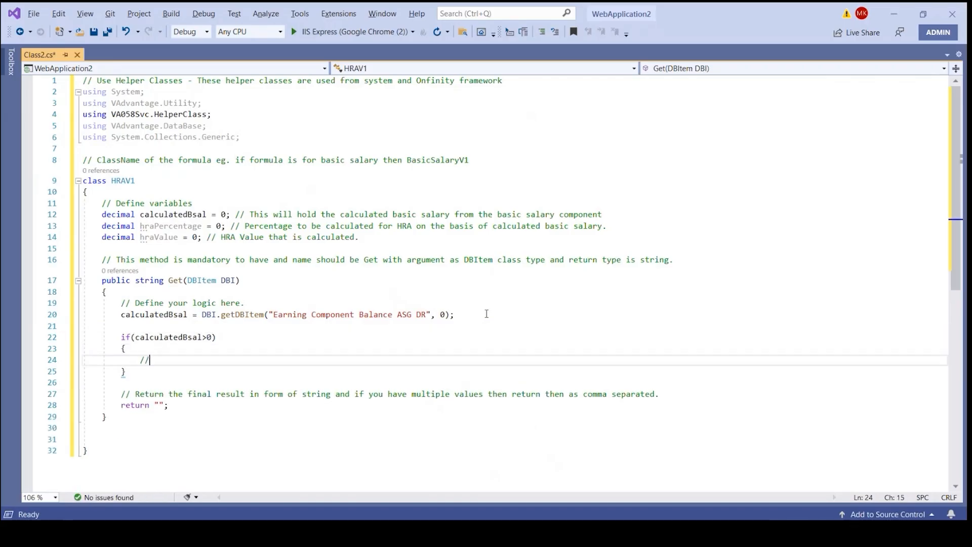
pyautogui.write(' need to get the percentage of the hra to be calculated.')
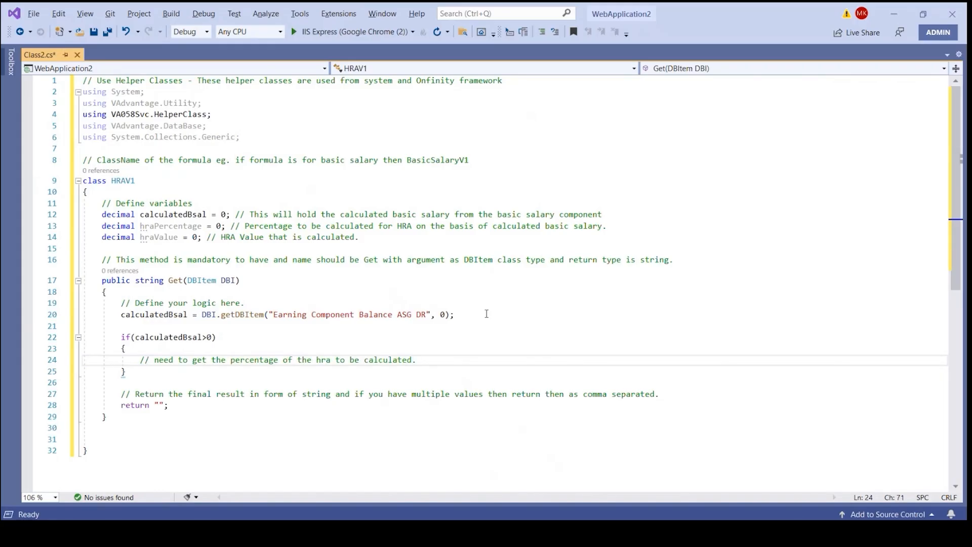
pyautogui.hotkey('ctrl', 's')
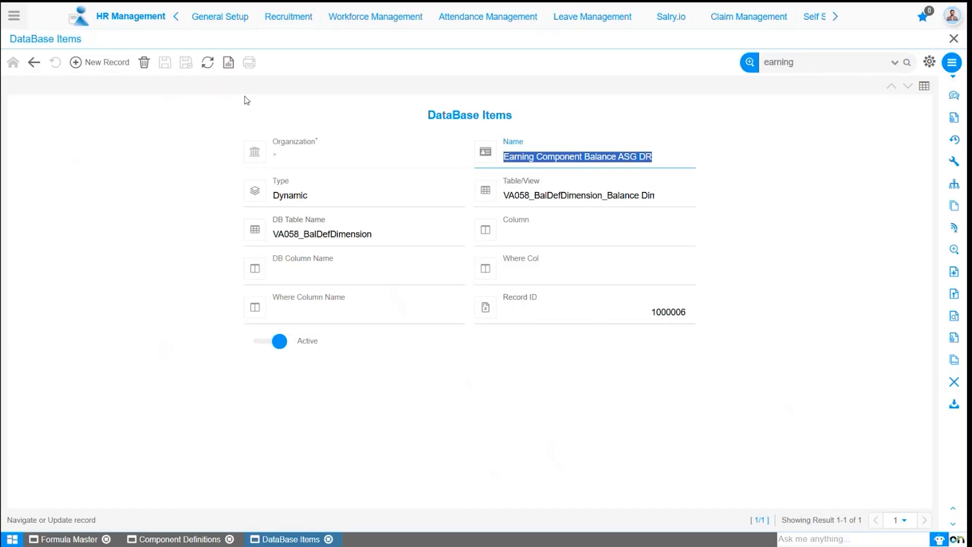
# Switch to the Onfinity HR application, open the HRAPercentage record in Global Values and copy its system global name.
pyautogui.click(237, 22)
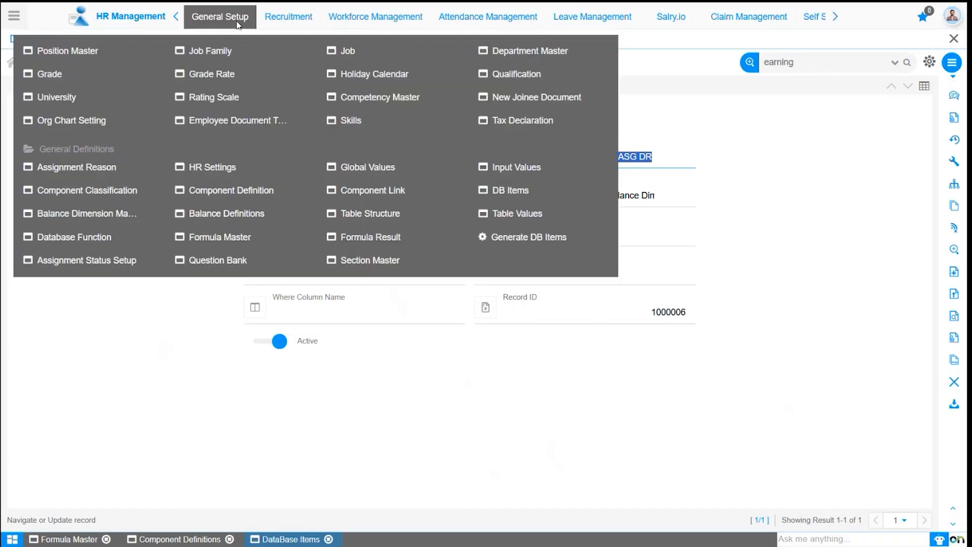
pyautogui.click(372, 172)
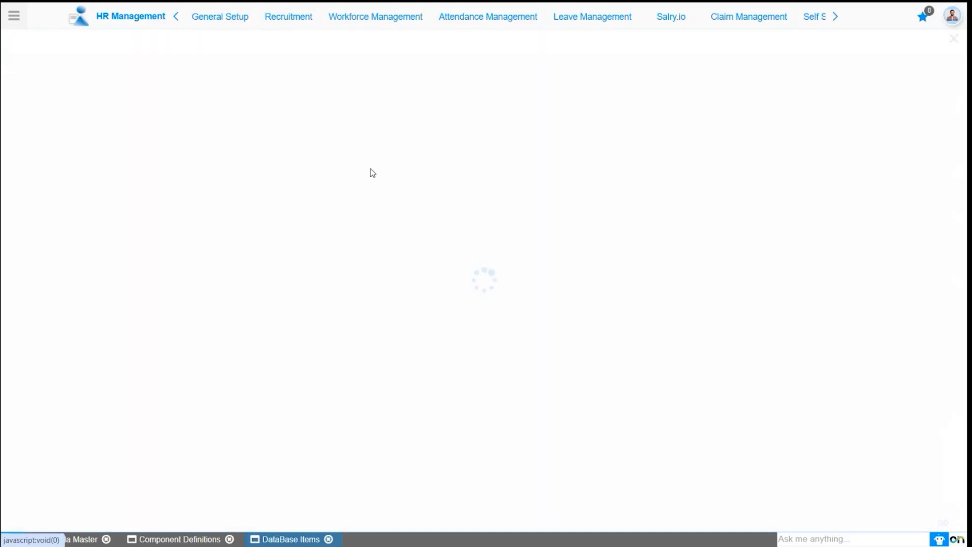
pyautogui.click(170, 268)
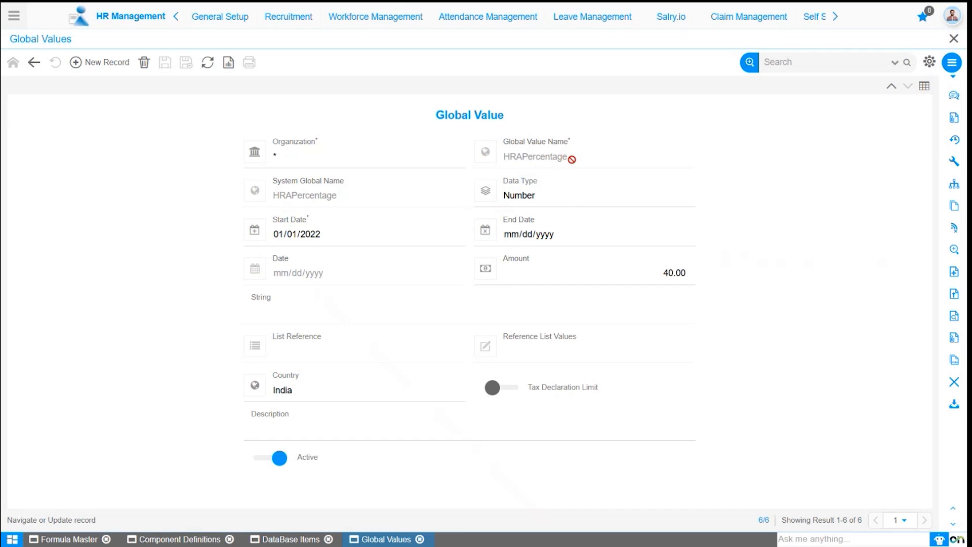
pyautogui.moveTo(338, 199); pyautogui.dragTo(281, 201)
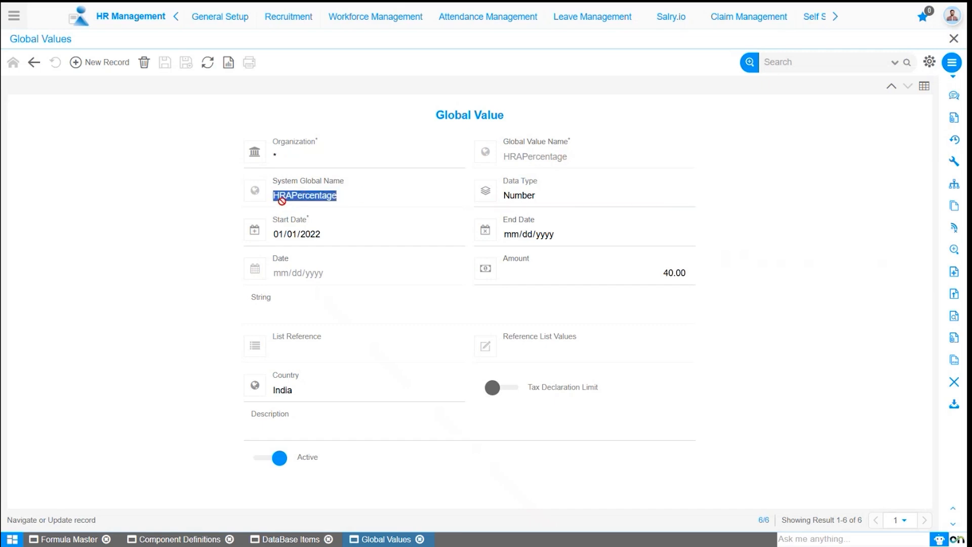
pyautogui.rightClick(283, 198)
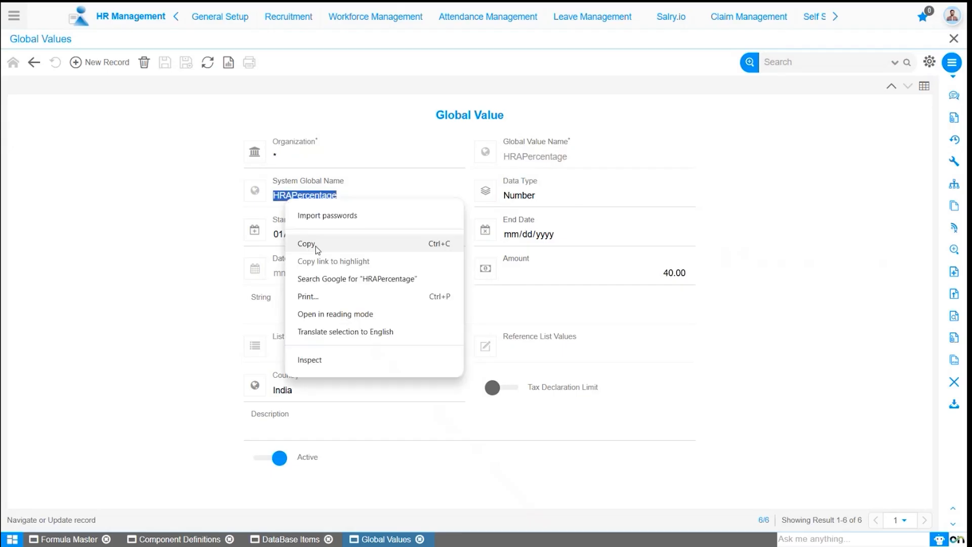
pyautogui.click(306, 244)
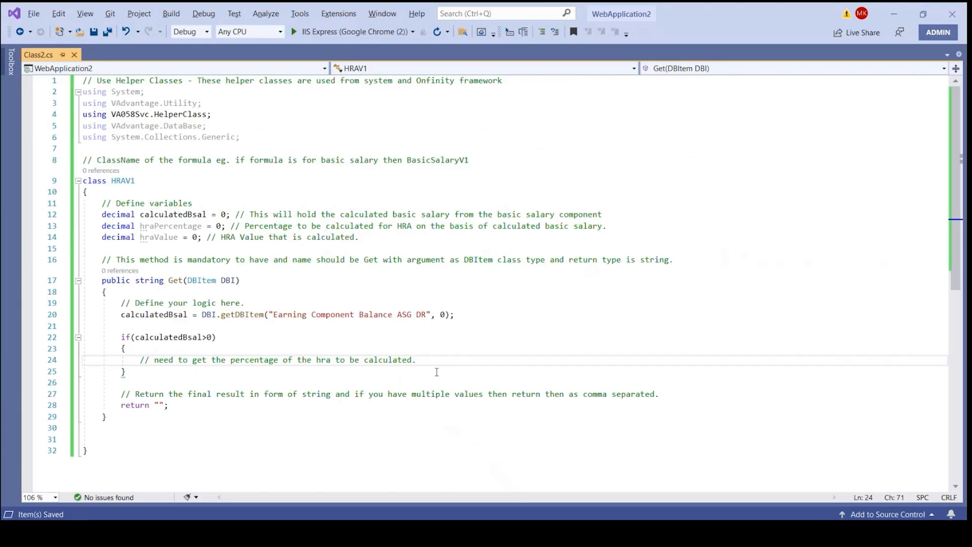
# Switch to Visual Studio and assign hraPercentage = DBI.getDBItem("HRAPercentage", 0); below the comment in the if block.
pyautogui.press('Return')
pyautogui.write('hra')
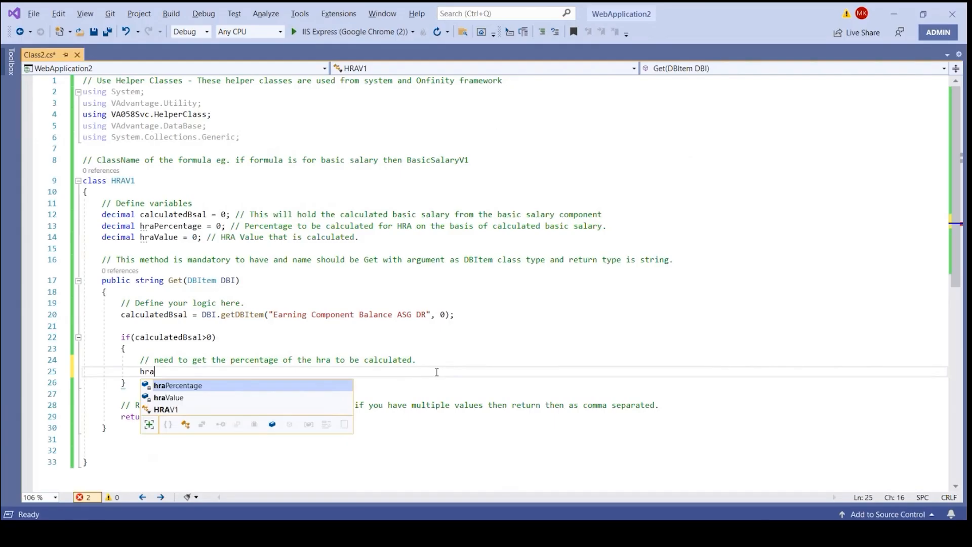
pyautogui.write('Percentage=DBI.')
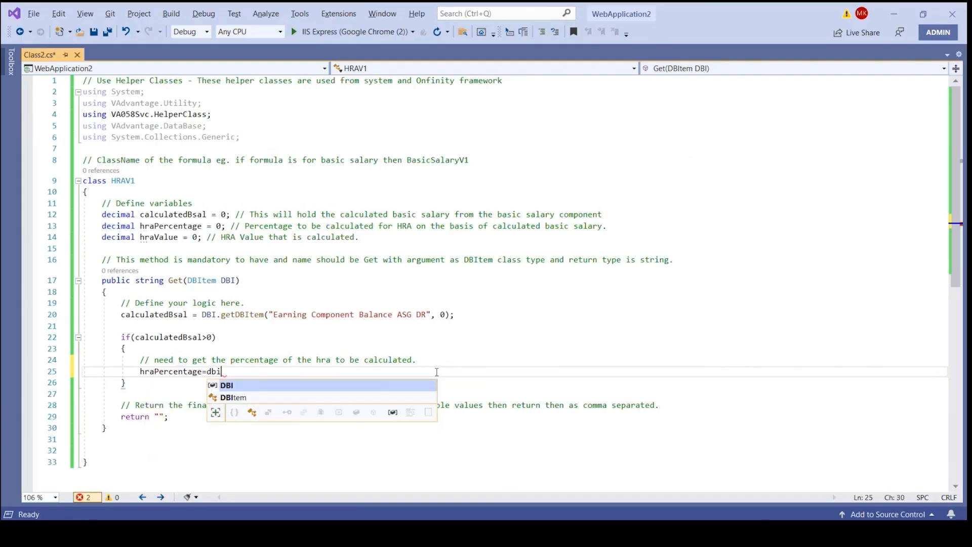
pyautogui.write('etDB')
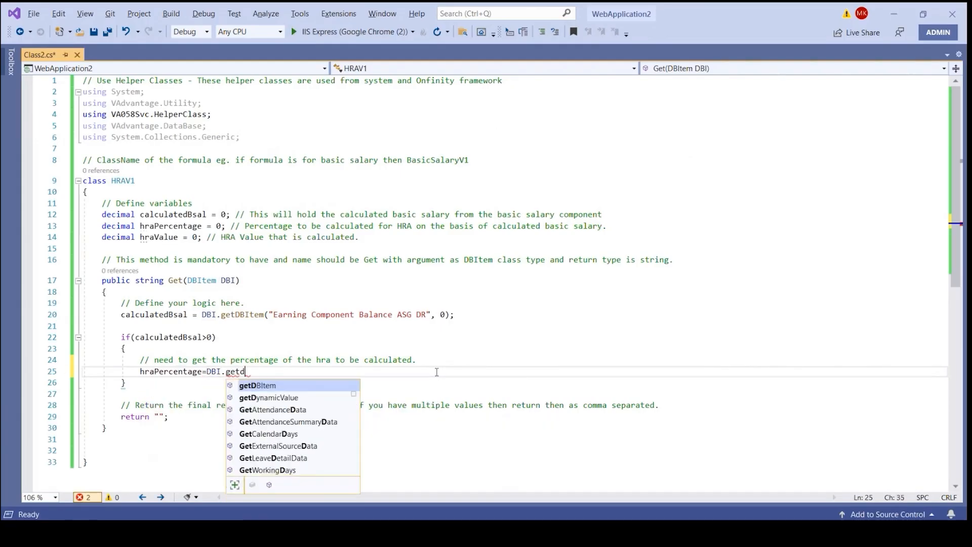
pyautogui.press('Tab')
pyautogui.write('("HRAPercentage"')
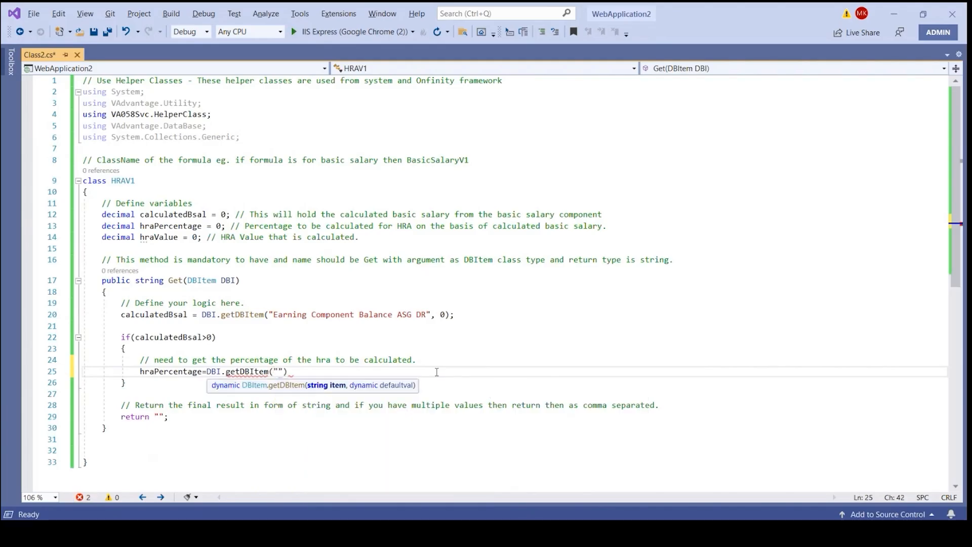
pyautogui.write(', 0);')
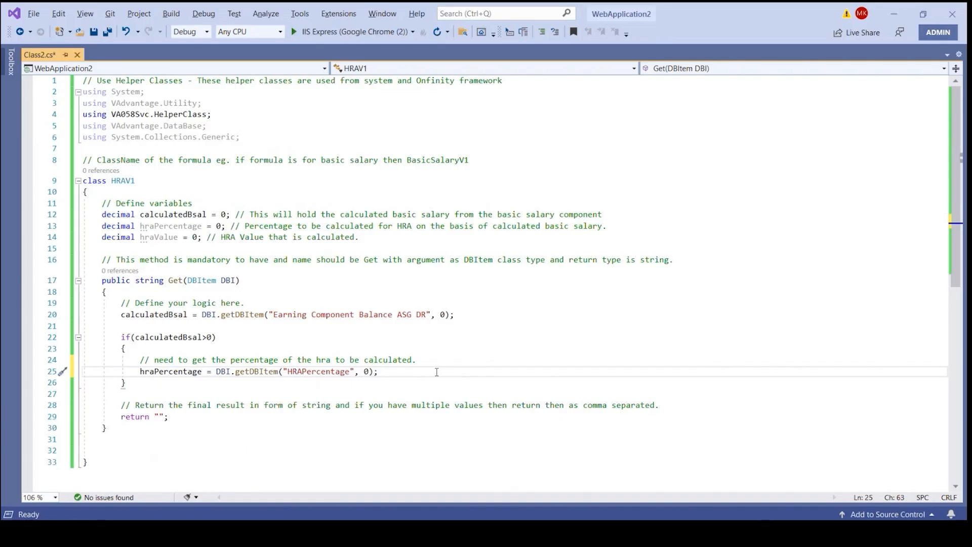
pyautogui.click(163, 318)
pyautogui.click(156, 372)
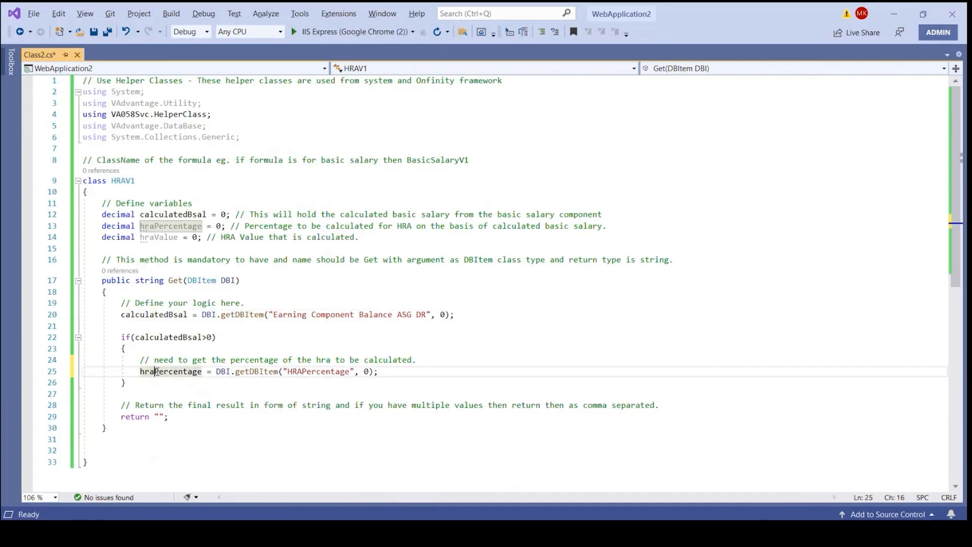
# Add hraValue = (hraPercentage * calculatedBsal) / 100; below the hraPercentage assignment in the if block.
pyautogui.click(386, 372)
pyautogui.press('Return')
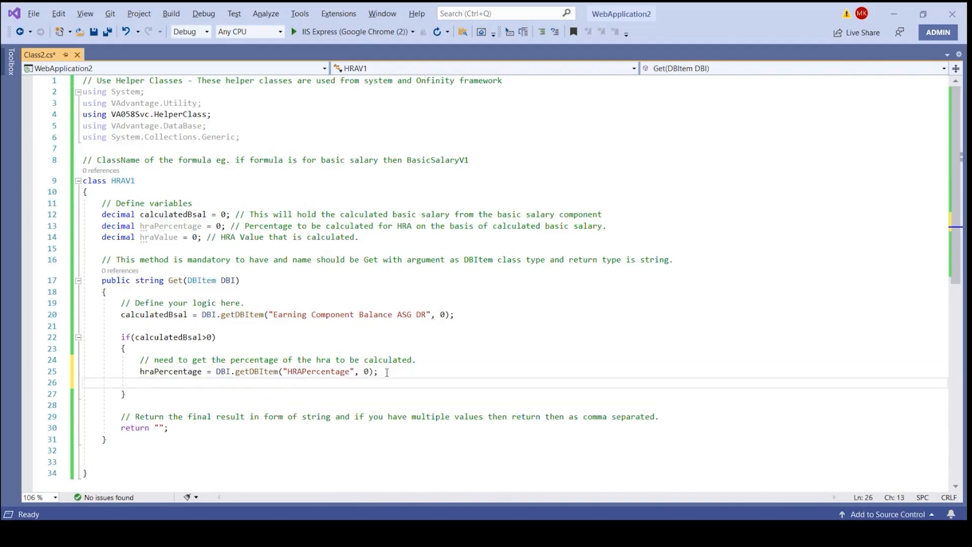
pyautogui.write('hraValue = ')
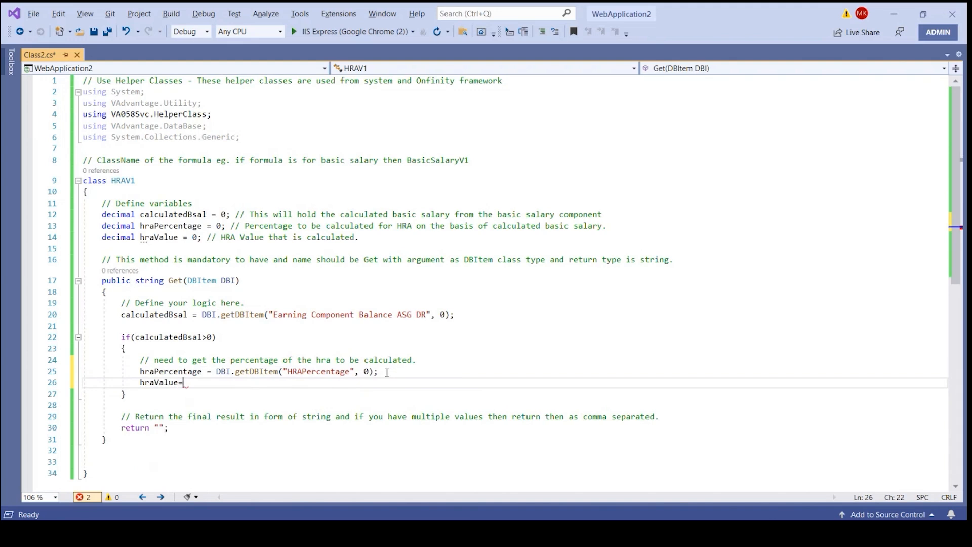
pyautogui.write('(hra')
pyautogui.write('Percentage * ')
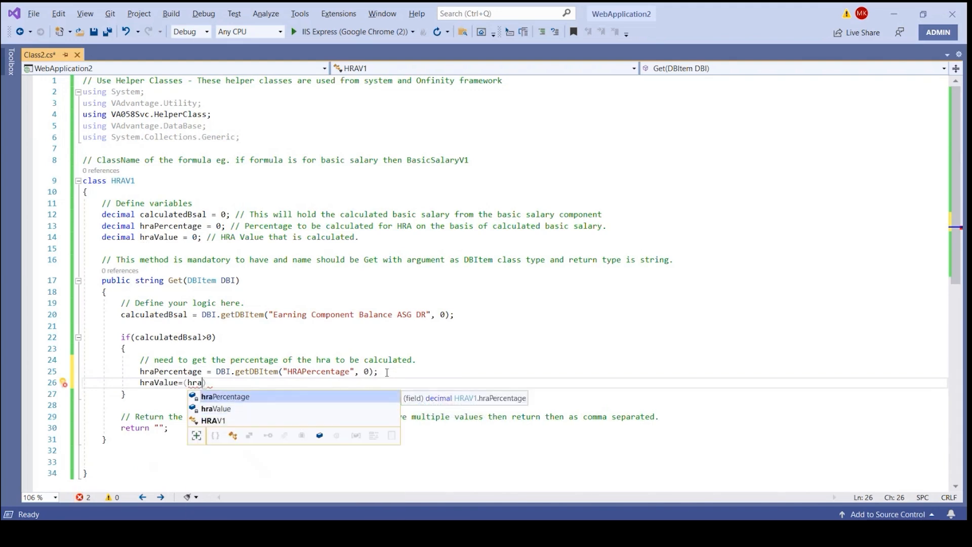
pyautogui.write('calculatedBsal) / ')
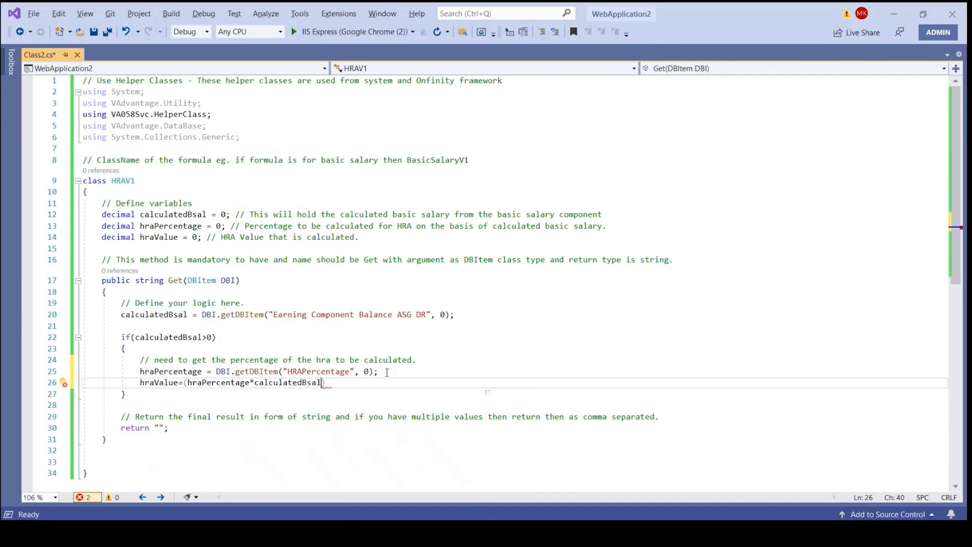
pyautogui.write('100;')
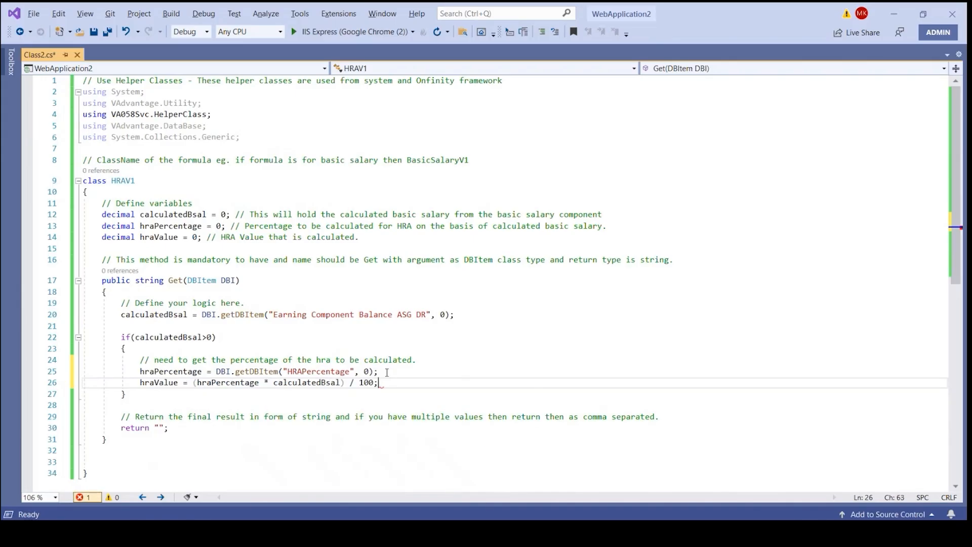
pyautogui.doubleClick(161, 383)
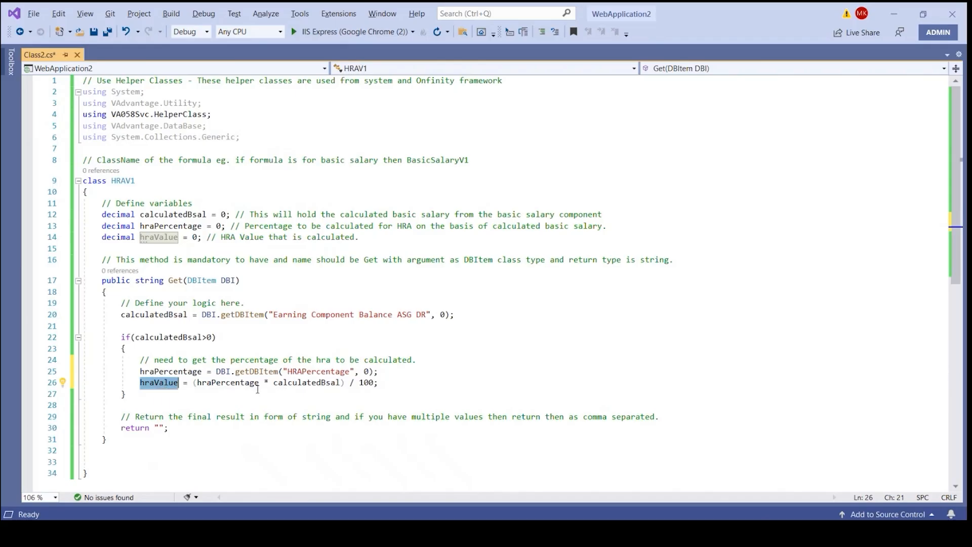
# Add hraValue = Math.Round(hraValue); below the HRA calculation inside the if block.
pyautogui.click(388, 383)
pyautogui.press('Return')
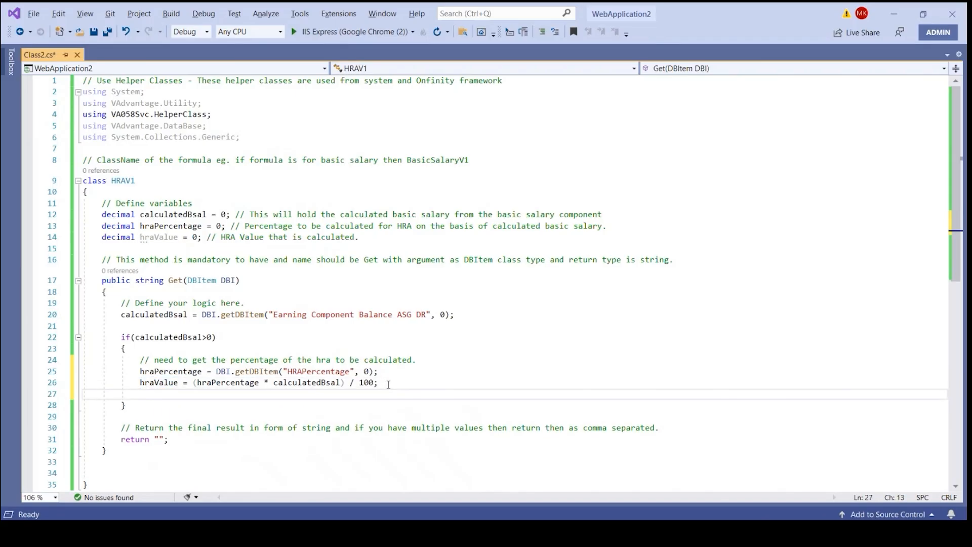
pyautogui.write('hra')
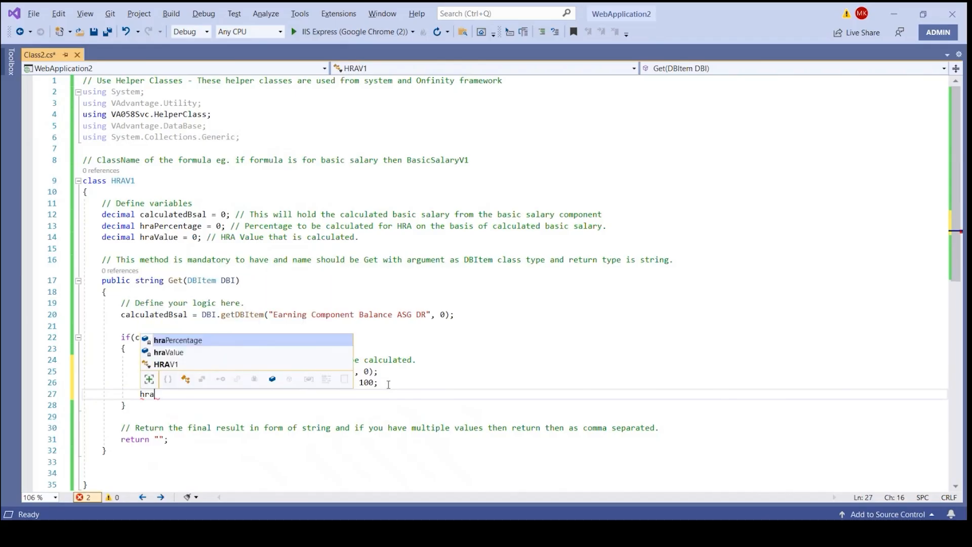
pyautogui.write('Value = Math.Round')
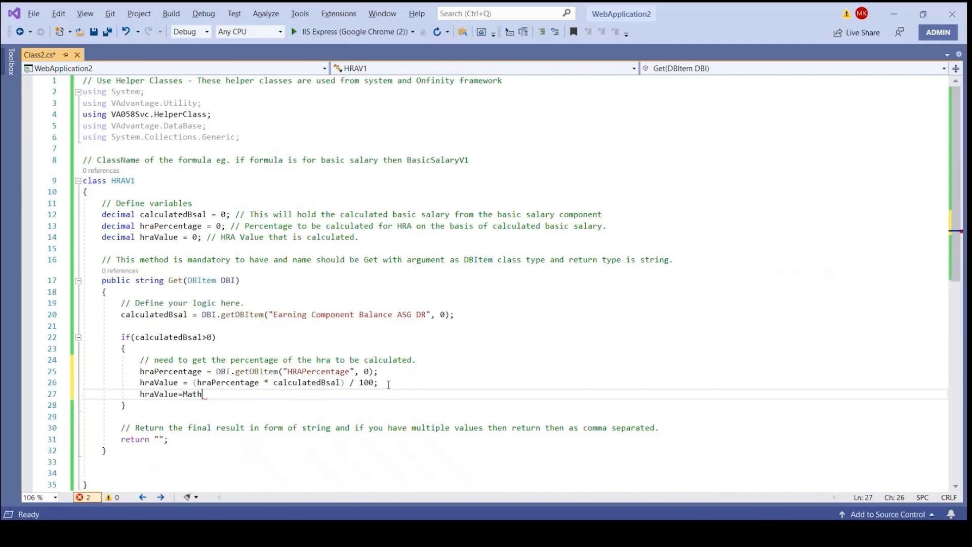
pyautogui.write('(hraValue)')
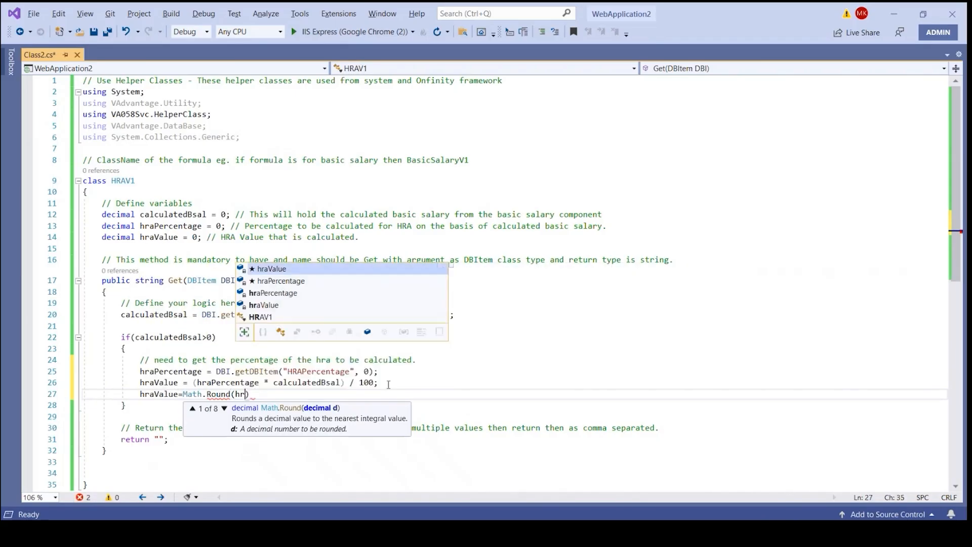
pyautogui.write(';')
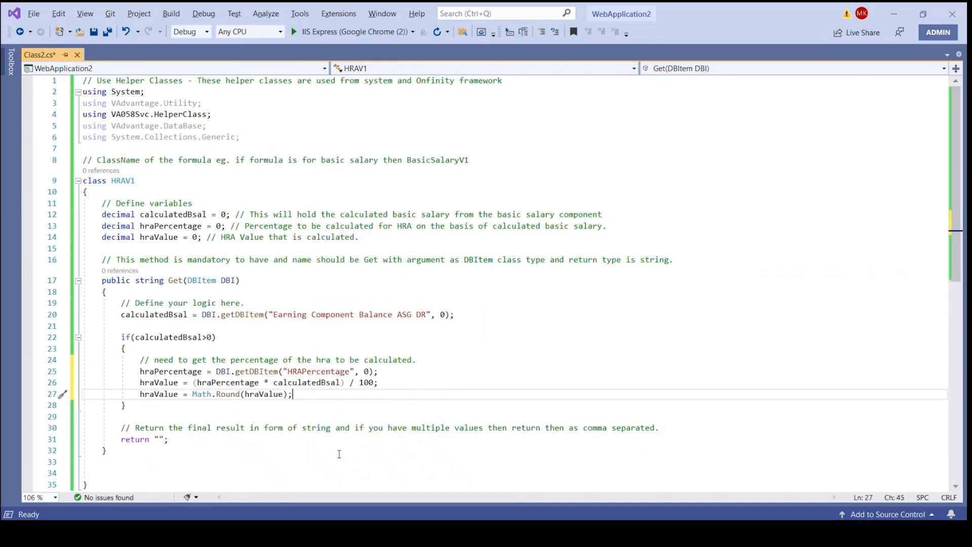
# Replace the empty string in the return statement with hraValue.ToString() and auto-format the whole document.
pyautogui.click(165, 439)
pyautogui.press('BackSpace')
pyautogui.press('BackSpace')
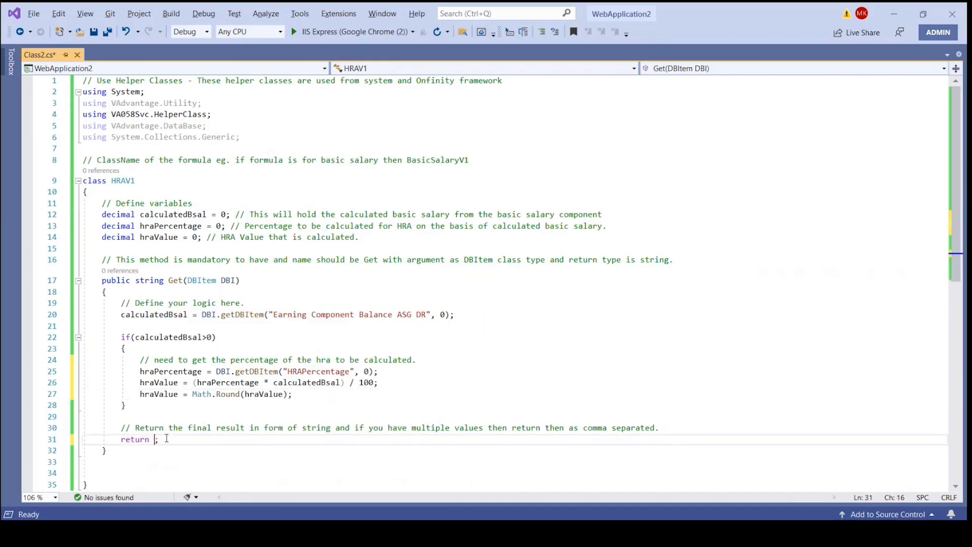
pyautogui.write('hraValue.ToS')
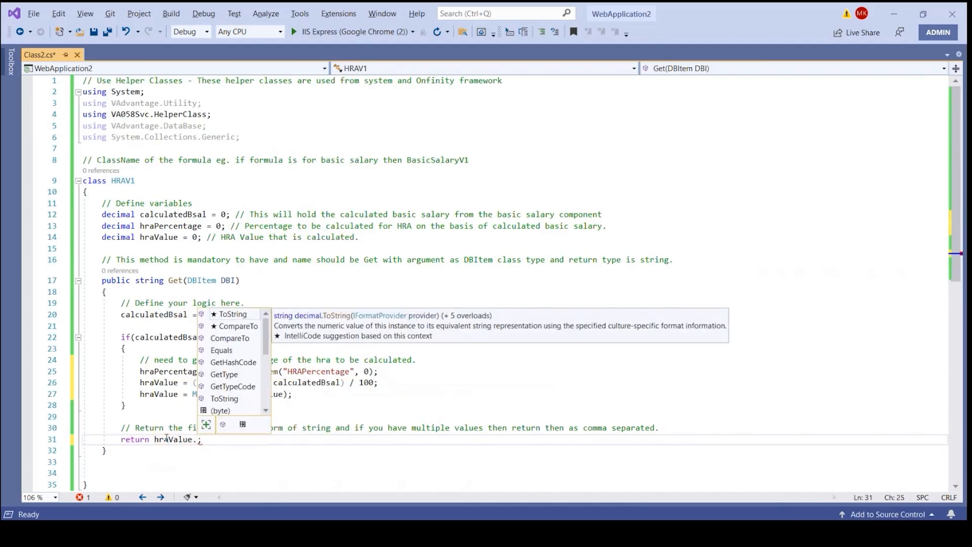
pyautogui.write('to')
pyautogui.press('Tab')
pyautogui.write('()')
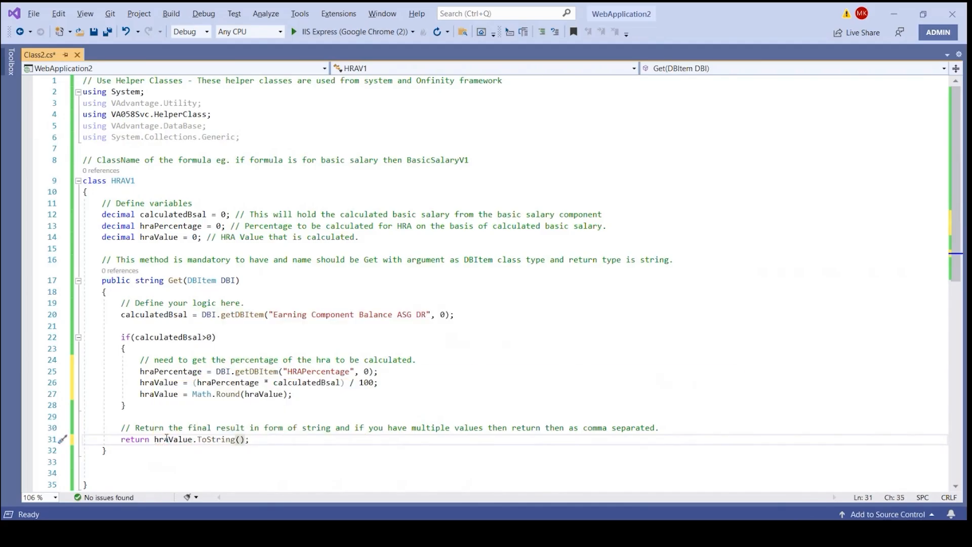
pyautogui.hotkey('ctrl', 'k')
pyautogui.hotkey('ctrl', 'd')
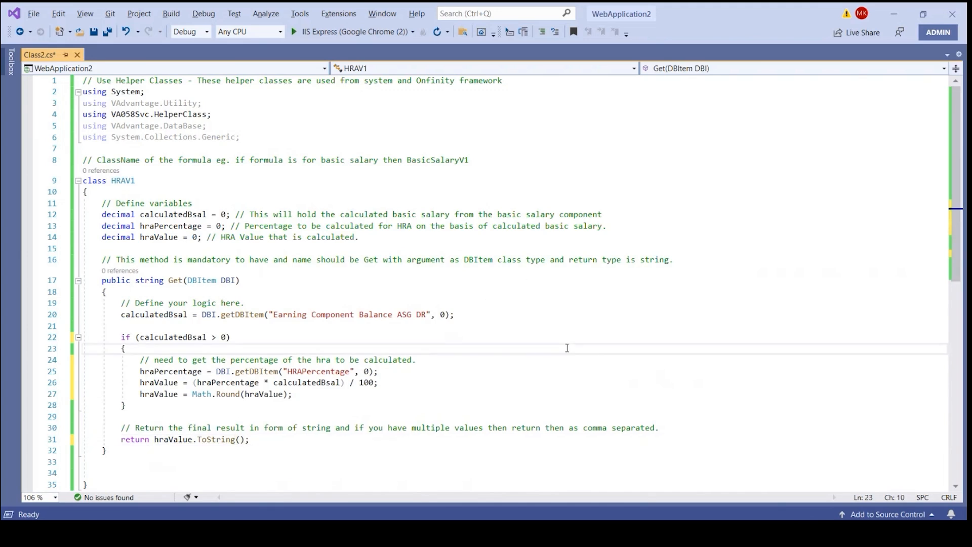
# Copy the entire class code, switch to the Onfinity HR application and paste it as the formula text of a new Formula Master record.
pyautogui.hotkey('ctrl', 'a')
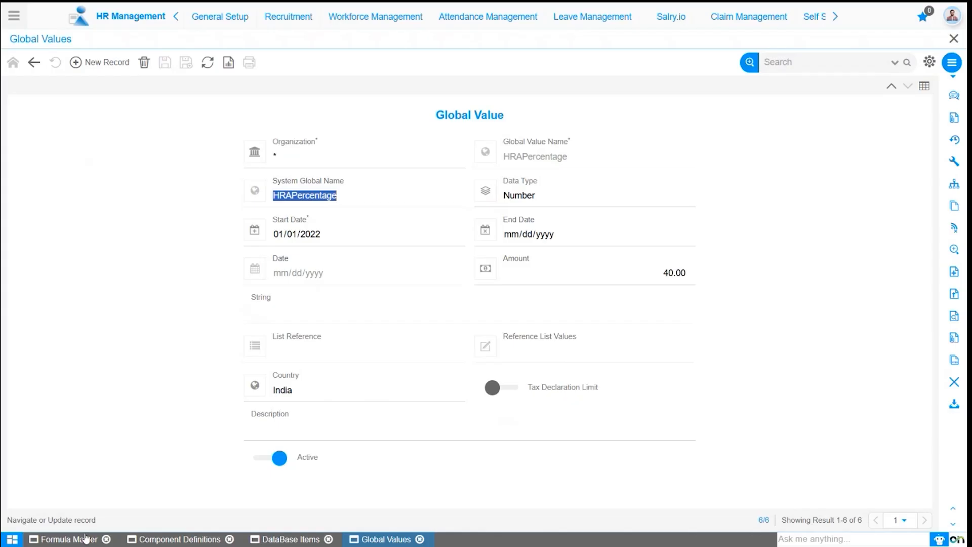
pyautogui.click(74, 539)
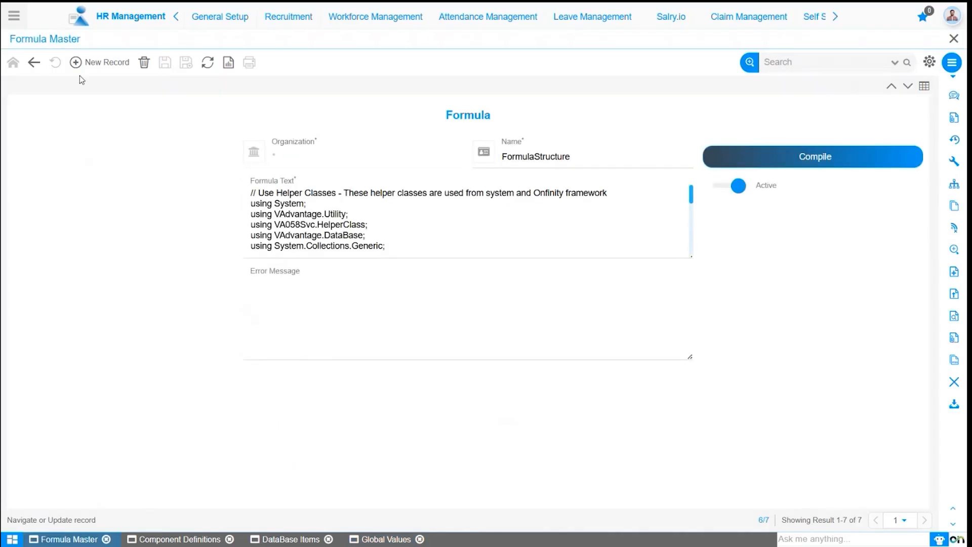
pyautogui.click(76, 62)
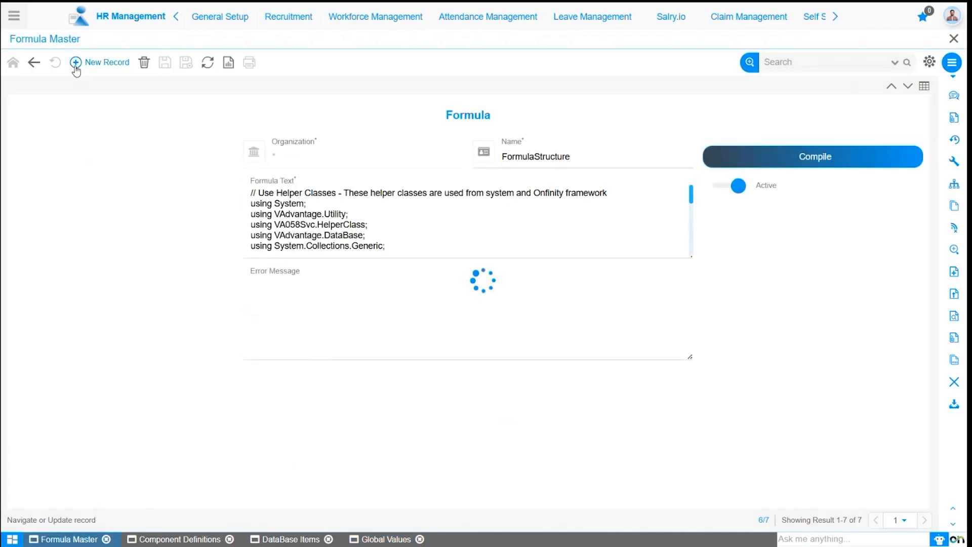
pyautogui.click(363, 187)
pyautogui.hotkey('ctrl', 'v')
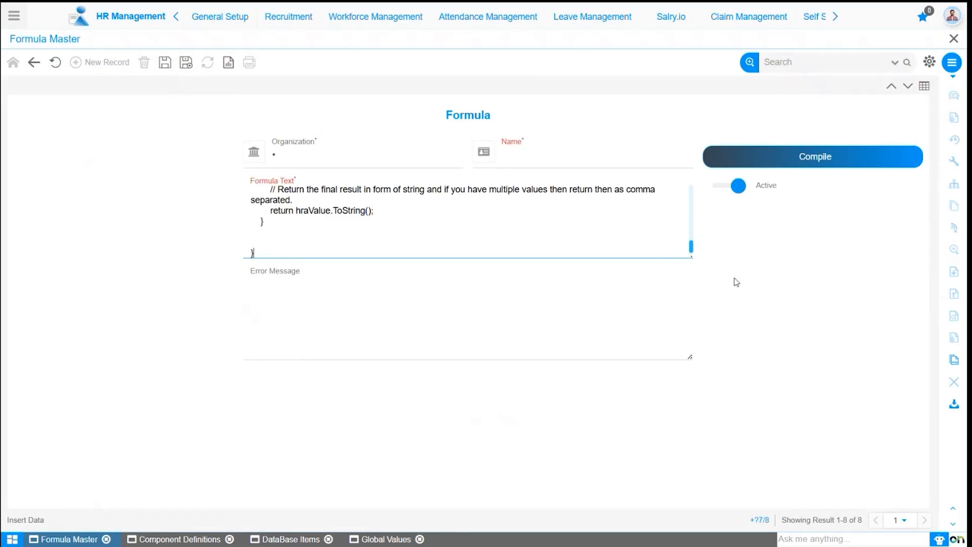
# Name the new formula record HRAV1 using the class name from its code, save the record and compile the formula.
pyautogui.moveTo(690, 256); pyautogui.dragTo(704, 359)
pyautogui.scroll(8, 512, 314)
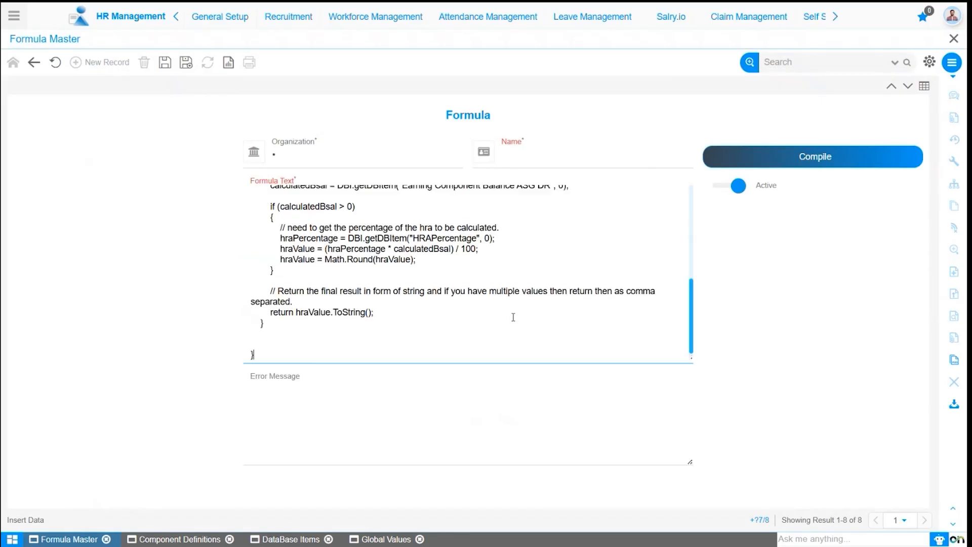
pyautogui.doubleClick(291, 279)
pyautogui.hotkey('ctrl', 'c')
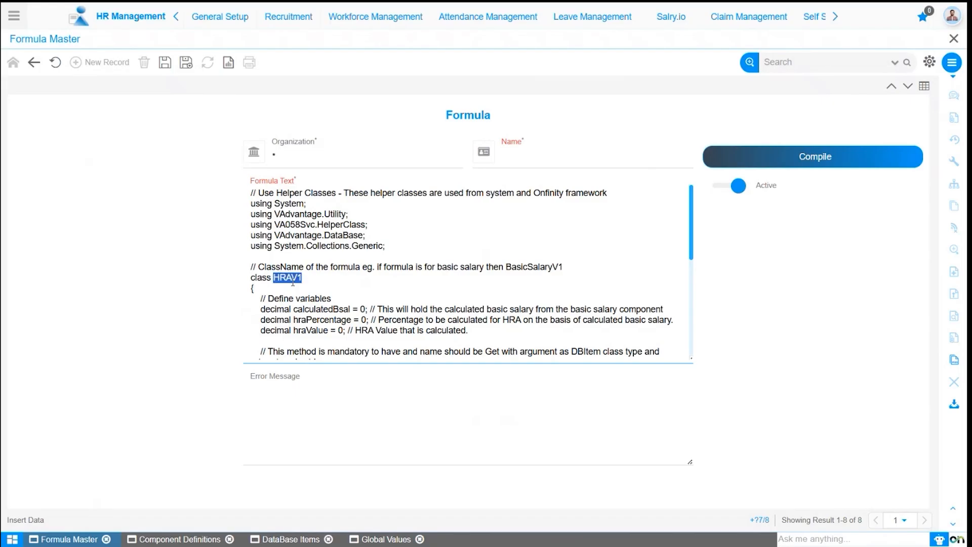
pyautogui.click(542, 161)
pyautogui.hotkey('ctrl', 'v')
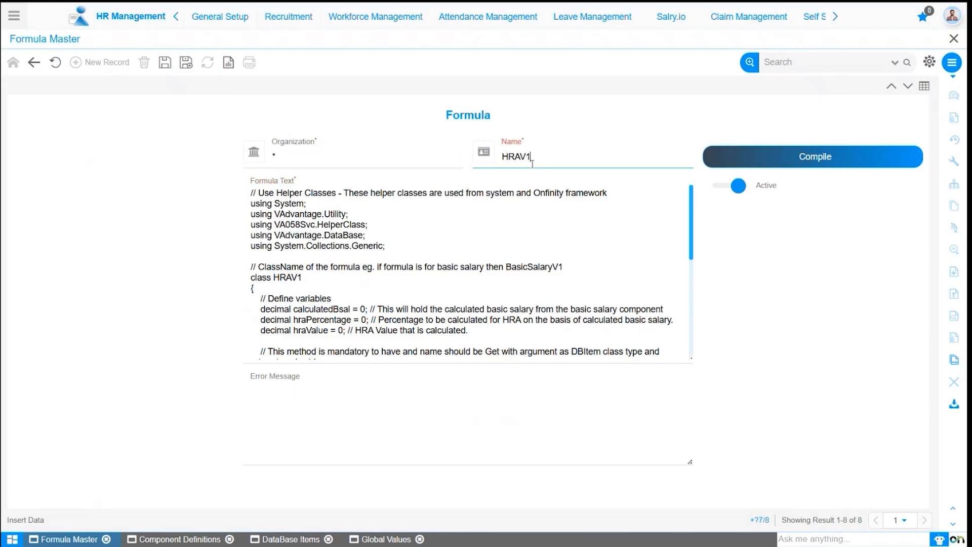
pyautogui.click(165, 63)
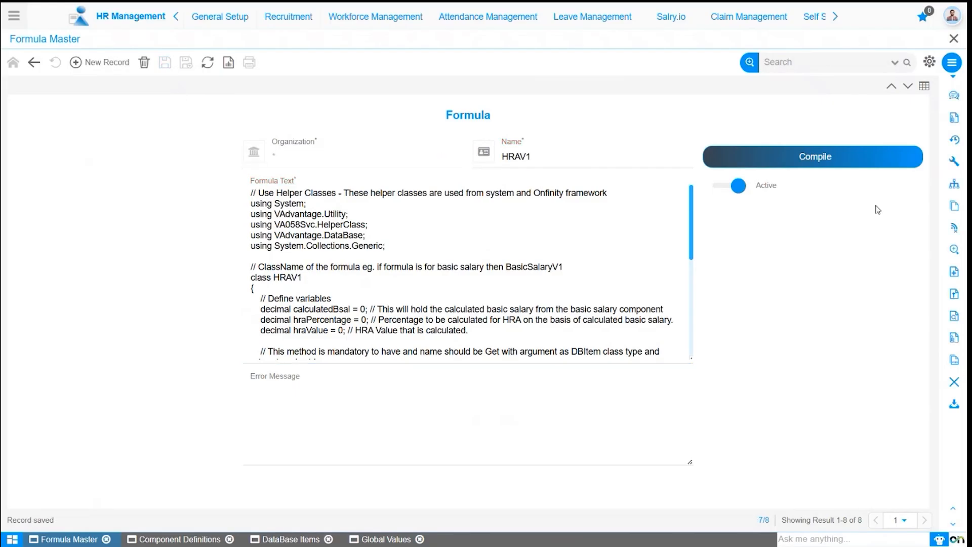
pyautogui.click(832, 163)
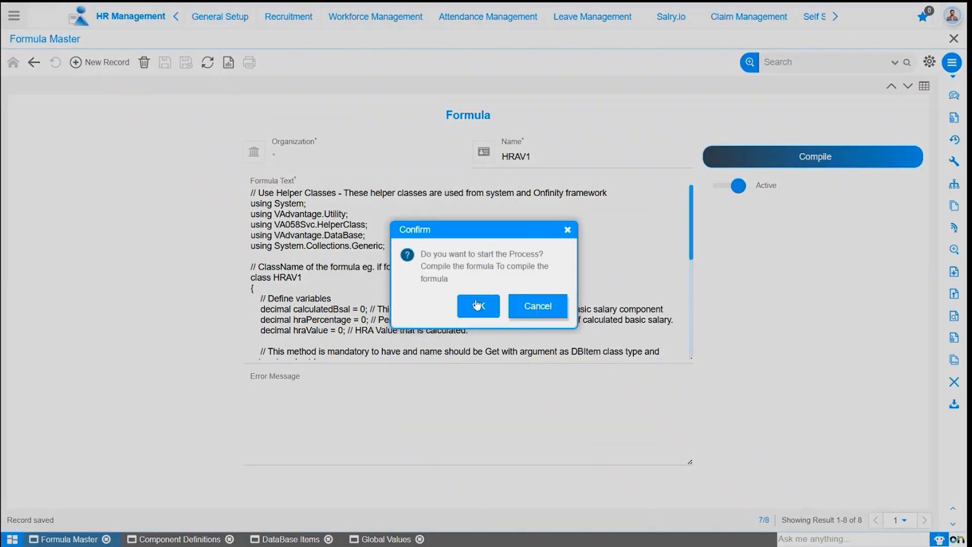
pyautogui.click(475, 304)
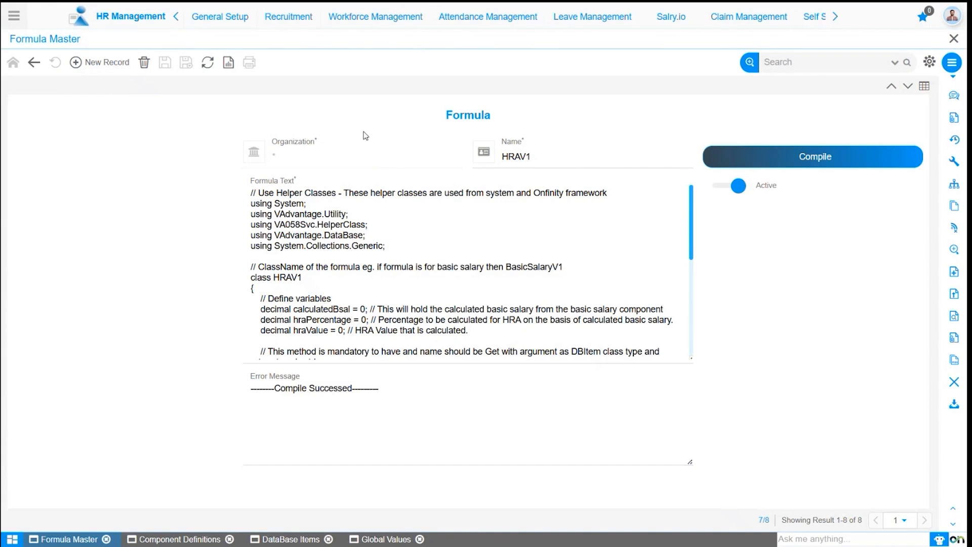
# Open the HRA payroll component details in the payroll work information of the IT Manager employee who started on 6/1/2025.
pyautogui.click(361, 17)
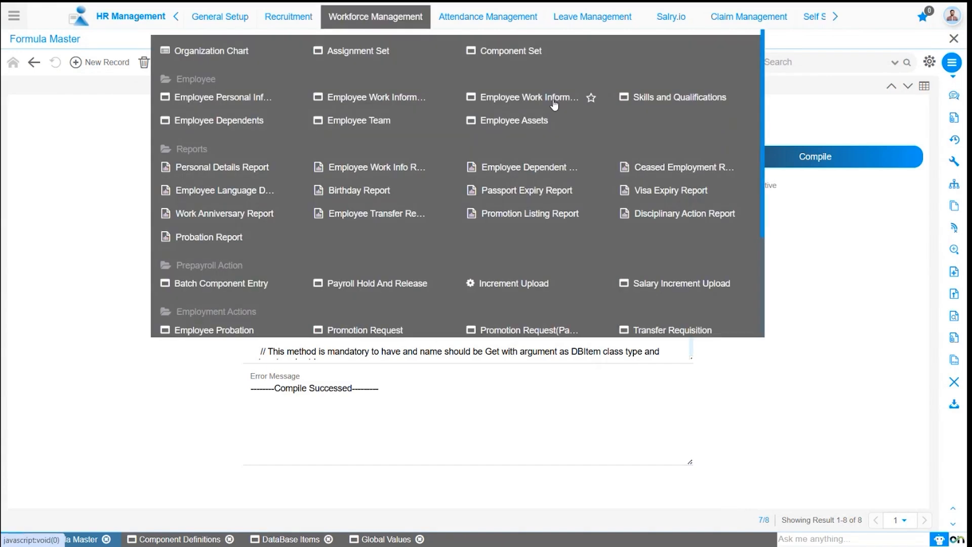
pyautogui.click(526, 97)
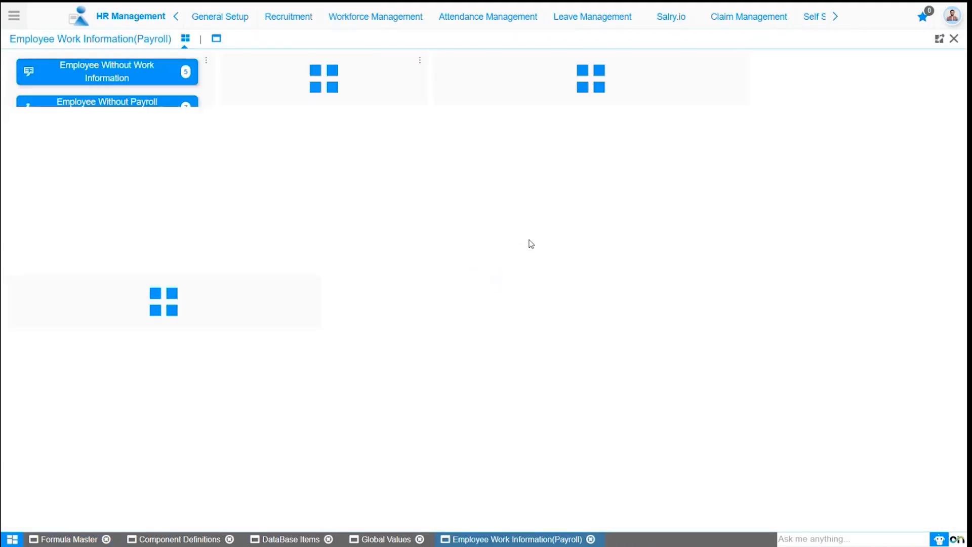
pyautogui.click(217, 39)
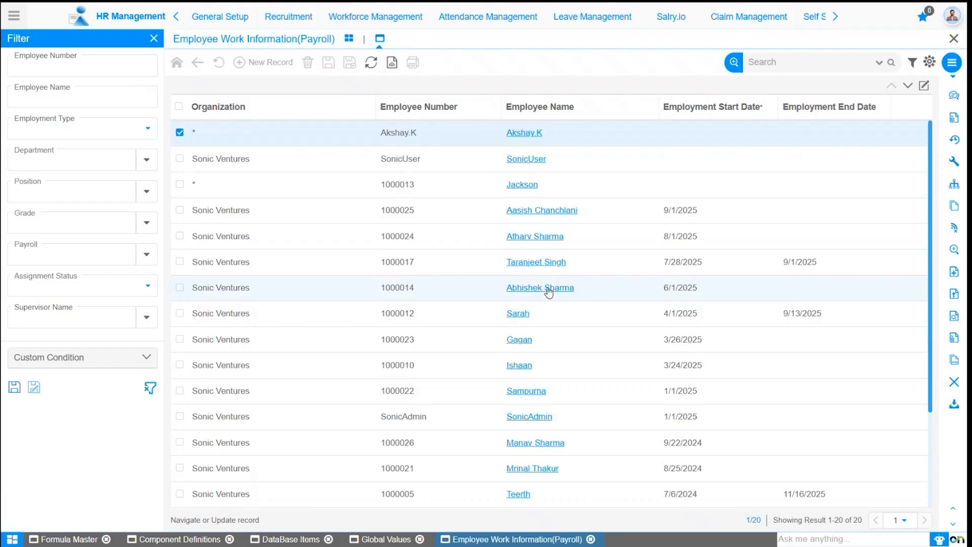
pyautogui.click(540, 287)
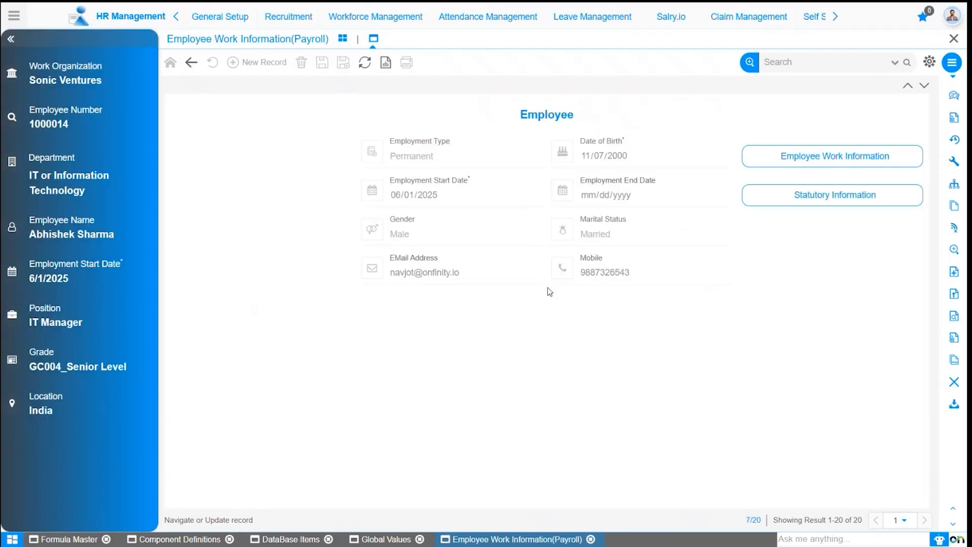
pyautogui.click(852, 168)
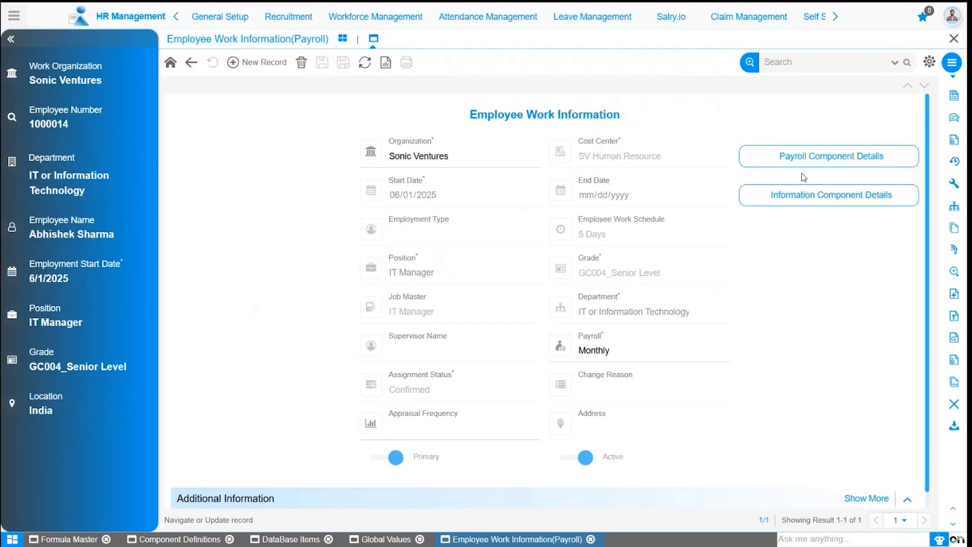
pyautogui.click(840, 166)
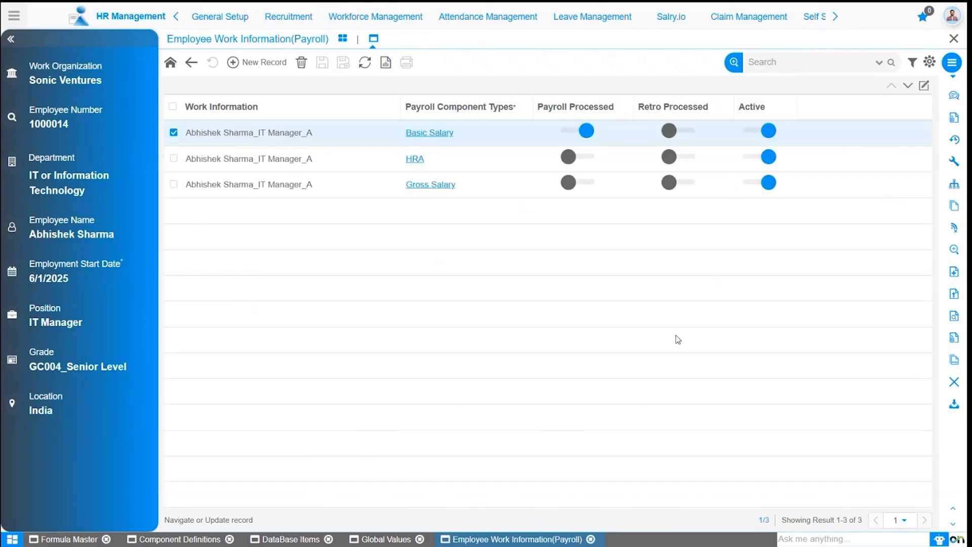
pyautogui.click(415, 159)
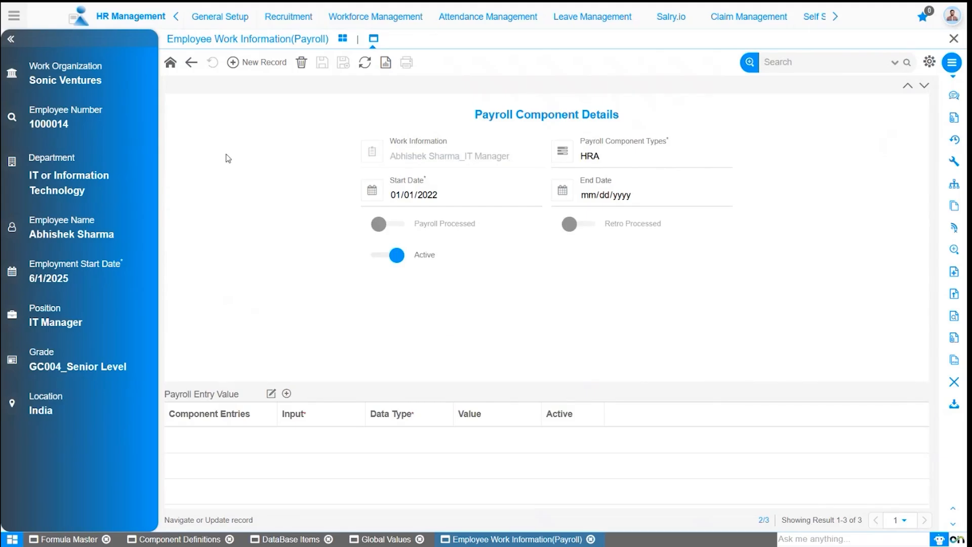
# Create and save a Formula Result record with component type HRA and formula HRAV1.
pyautogui.click(215, 27)
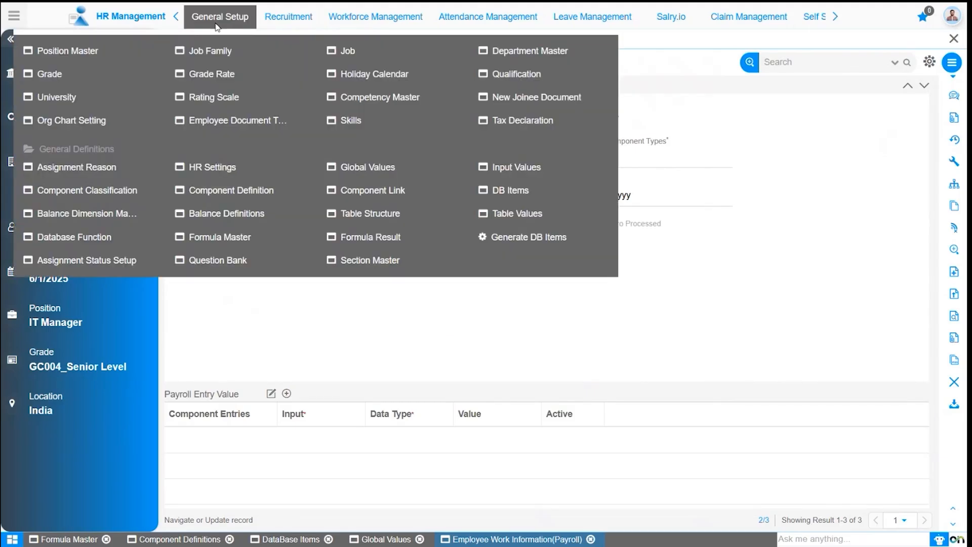
pyautogui.click(373, 241)
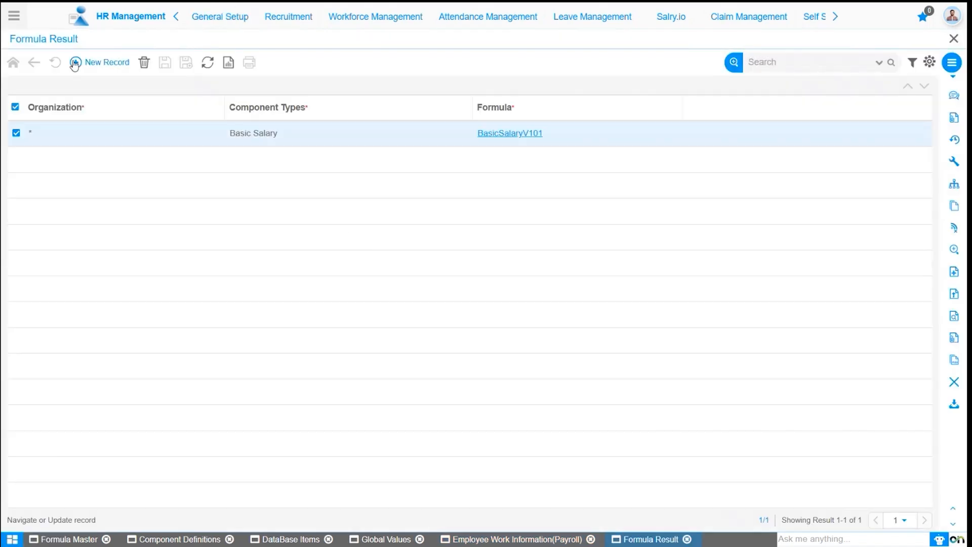
pyautogui.click(74, 63)
pyautogui.click(565, 160)
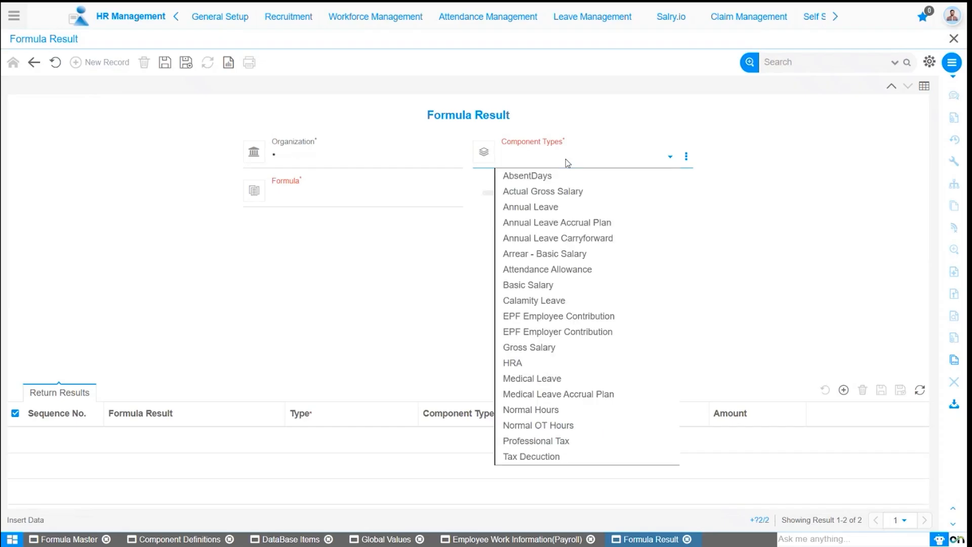
pyautogui.click(513, 362)
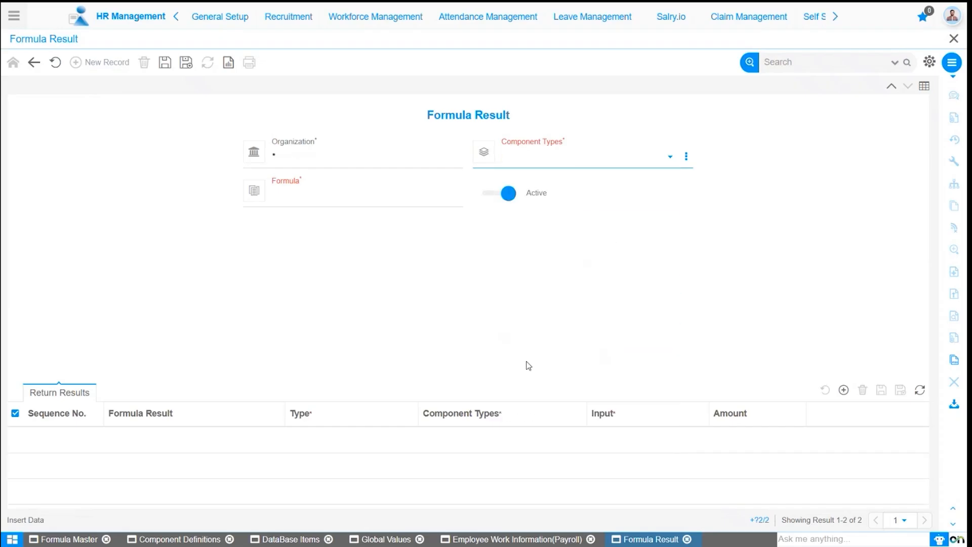
pyautogui.click(364, 195)
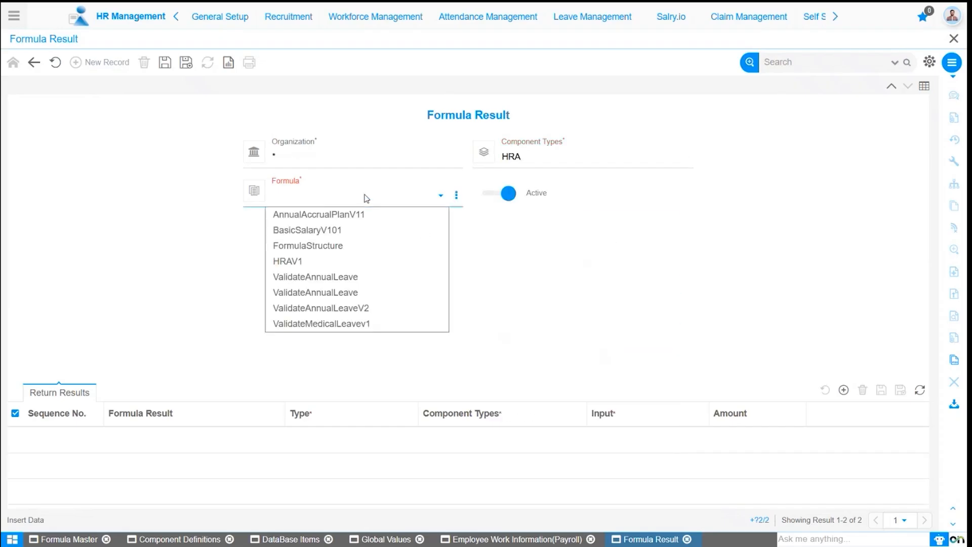
pyautogui.click(306, 261)
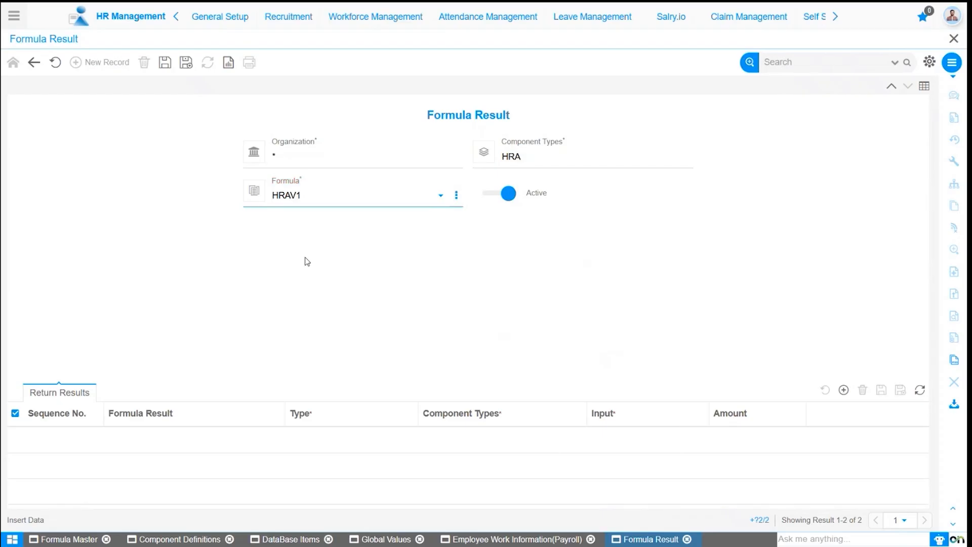
pyautogui.click(164, 65)
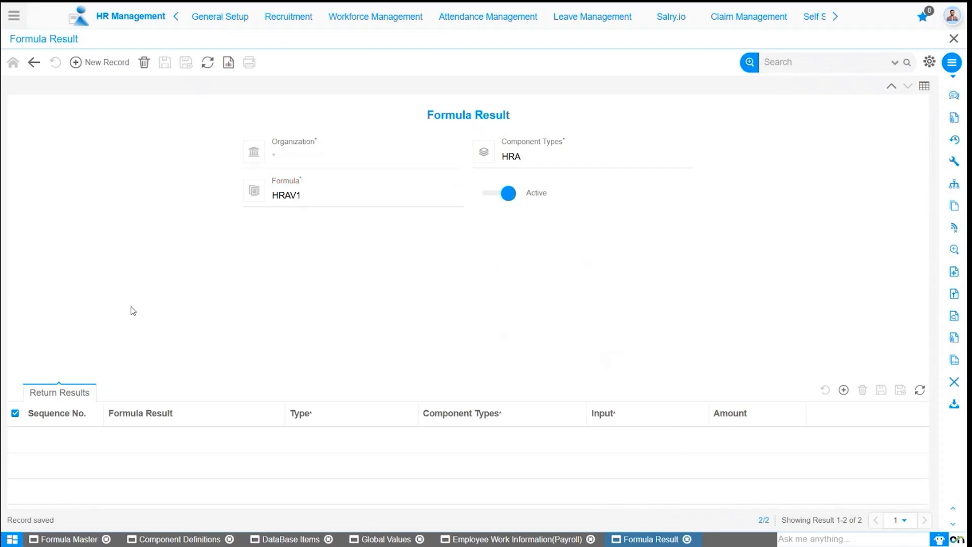
# Add a return result to the HRAV1 formula result with name Pay Val, type Direct and component type HRA.
pyautogui.click(67, 399)
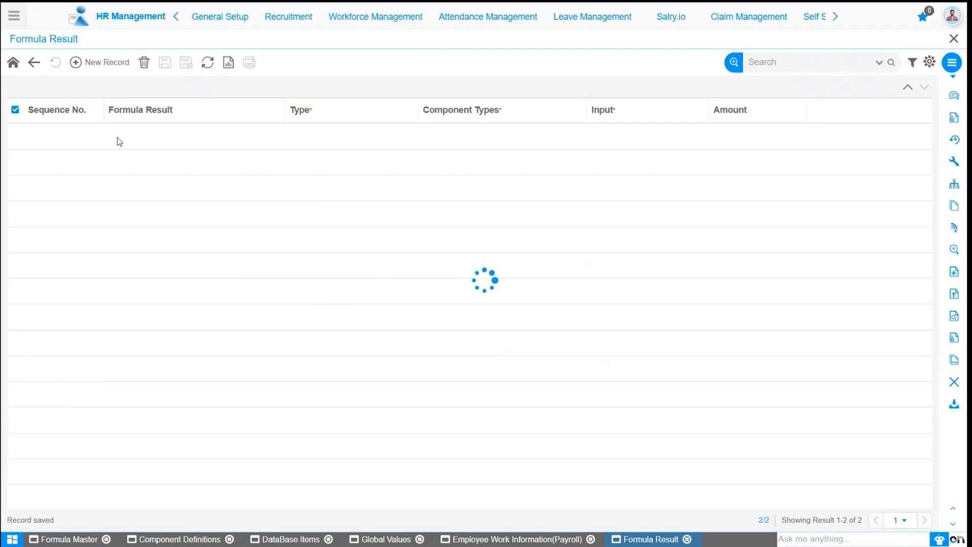
pyautogui.click(76, 62)
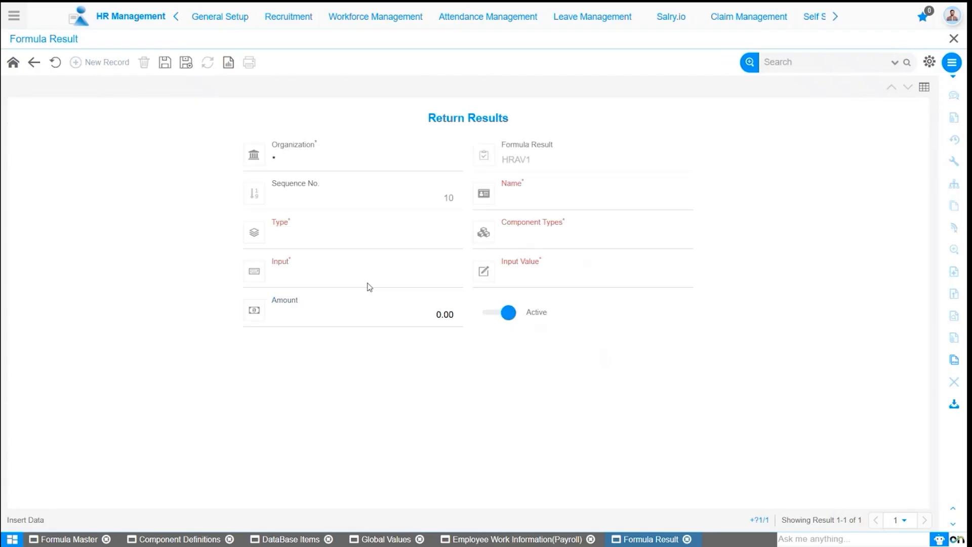
pyautogui.click(534, 203)
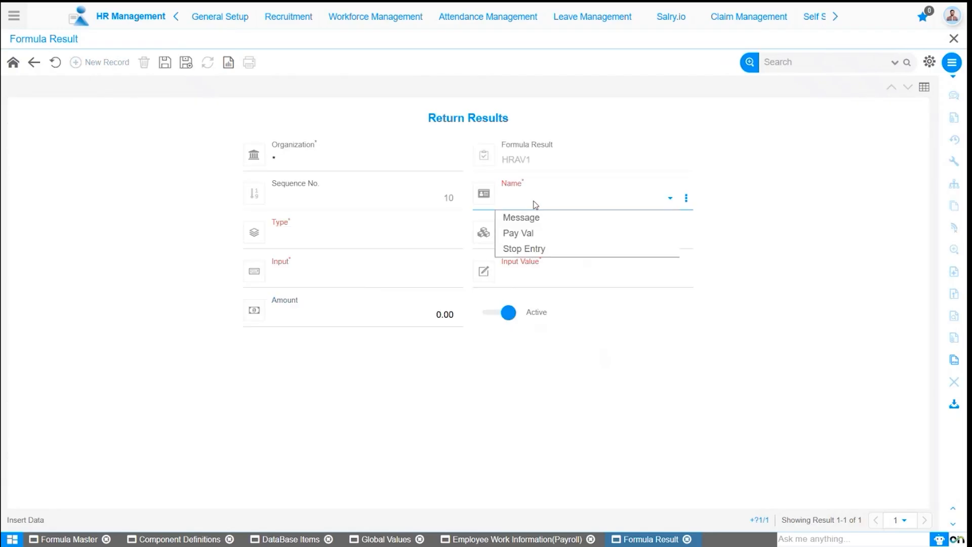
pyautogui.click(528, 234)
pyautogui.click(360, 245)
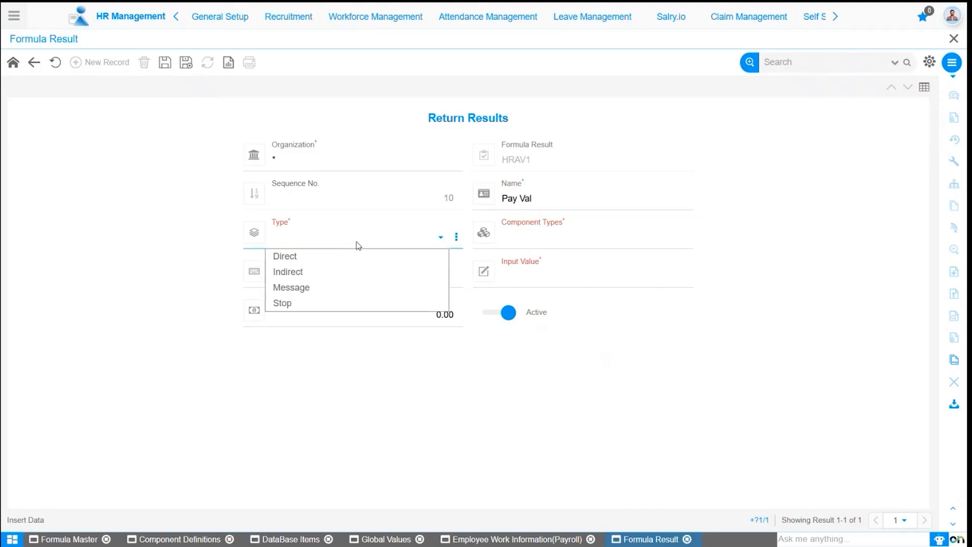
pyautogui.click(348, 256)
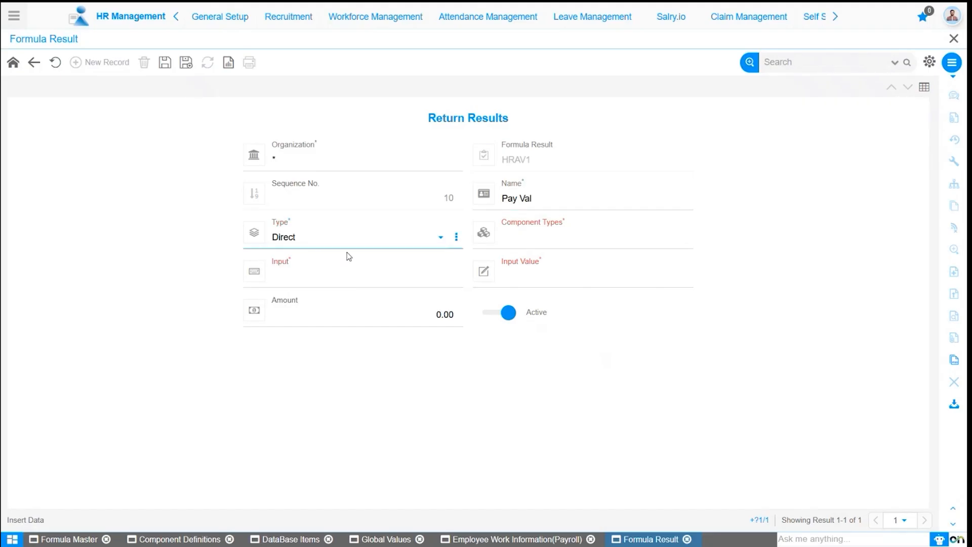
pyautogui.click(536, 237)
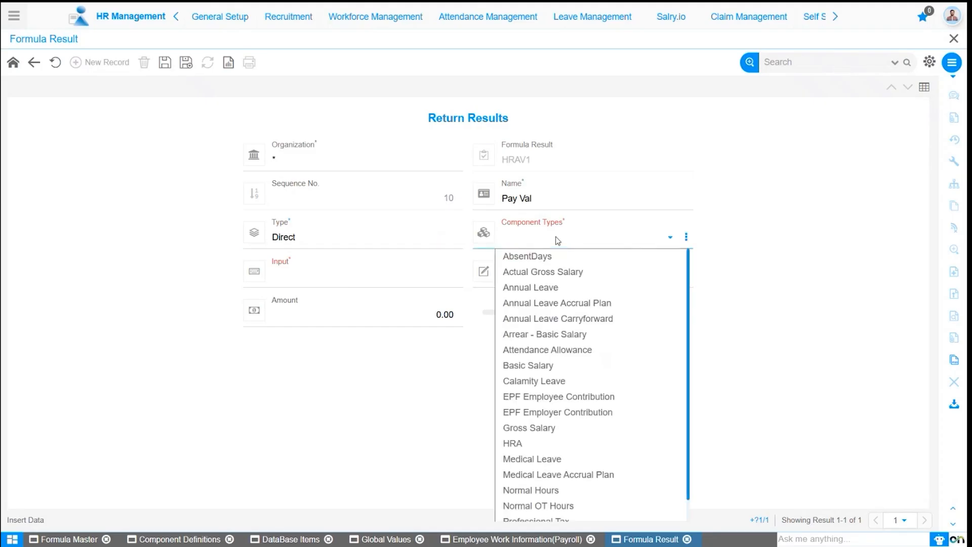
pyautogui.click(507, 443)
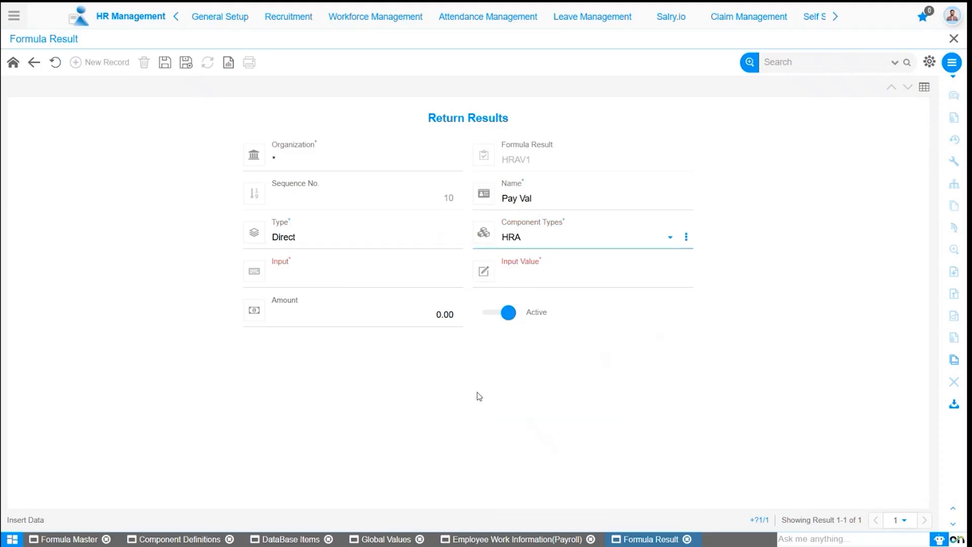
# Set both the input and the input value of the return result to Pay_Value and save the record.
pyautogui.click(342, 279)
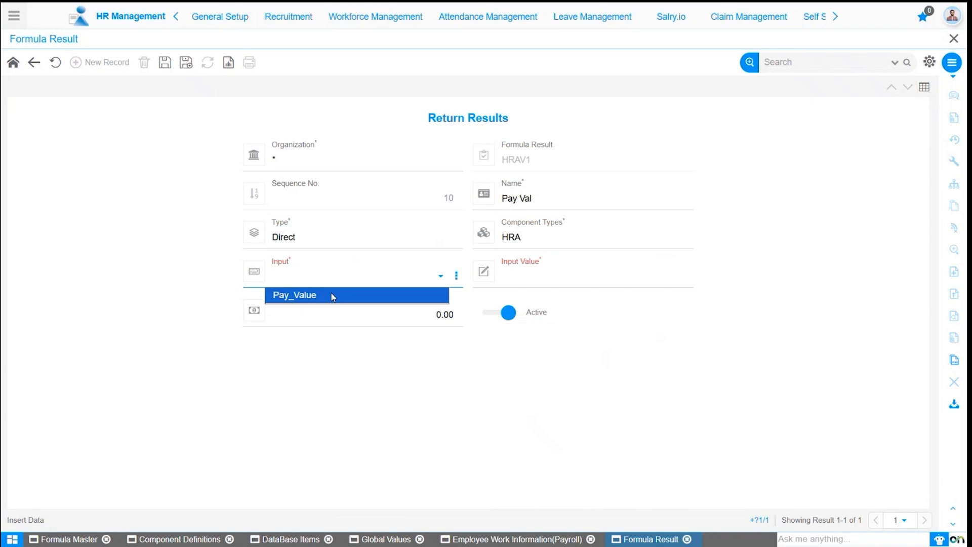
pyautogui.click(332, 295)
pyautogui.click(506, 277)
pyautogui.click(539, 295)
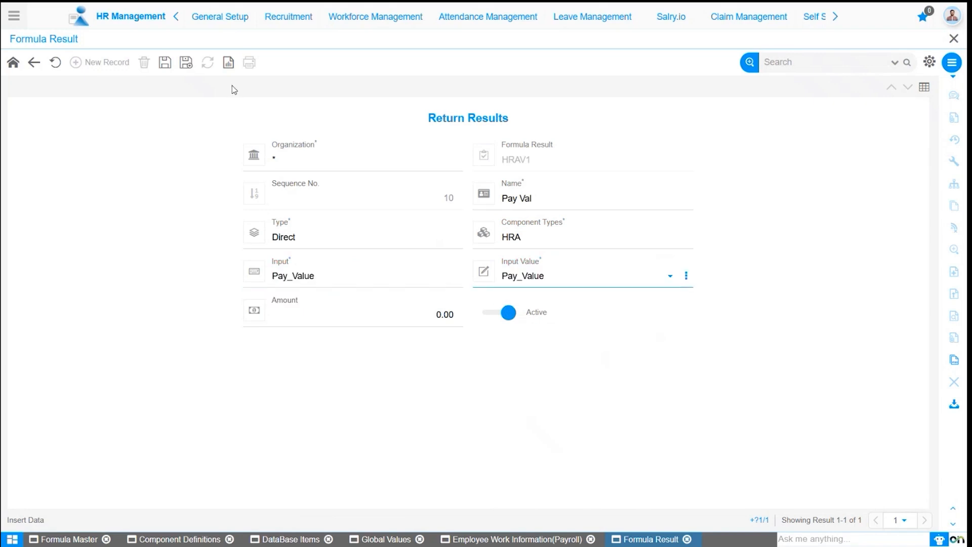
pyautogui.click(167, 62)
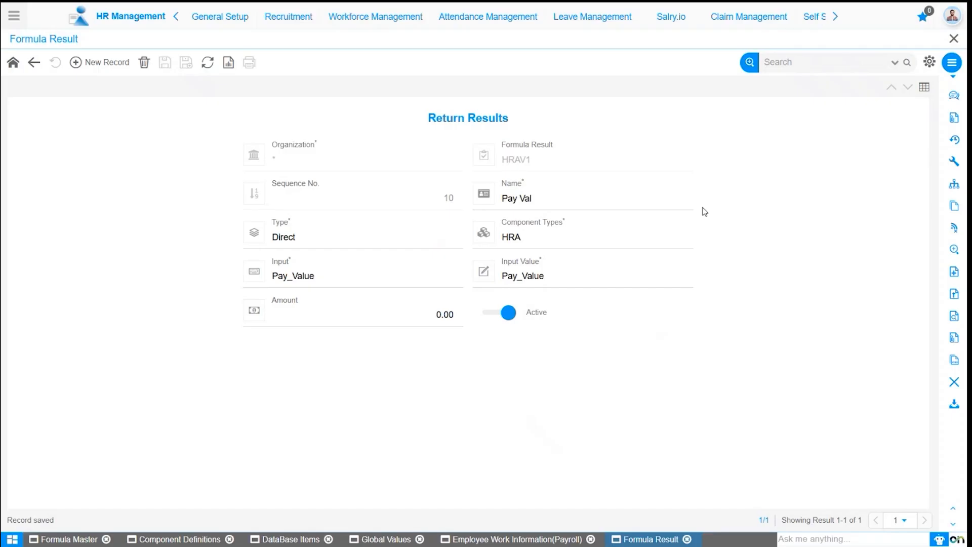
# Open the Monthly payroll run for pay period SV Monthly_2025-06-01 and roll it back.
pyautogui.click(676, 21)
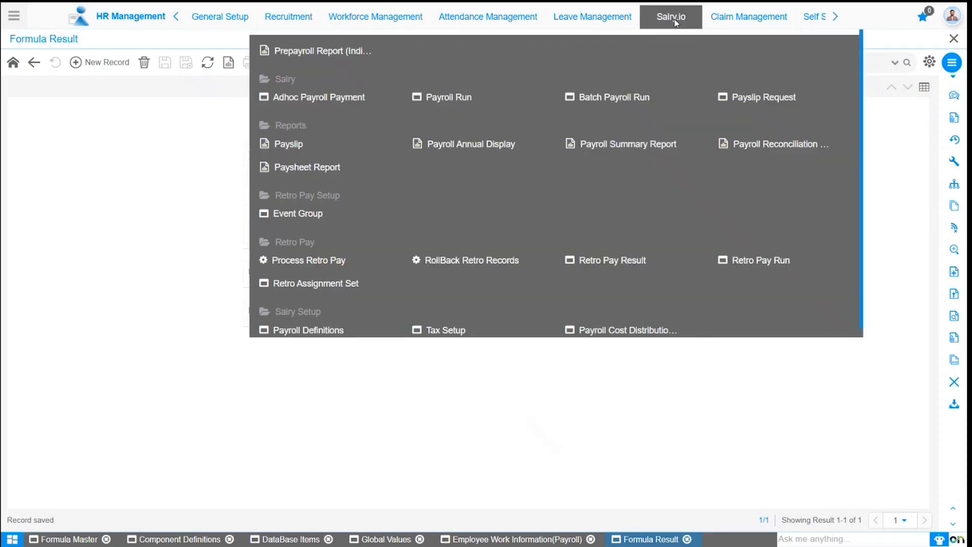
pyautogui.click(449, 98)
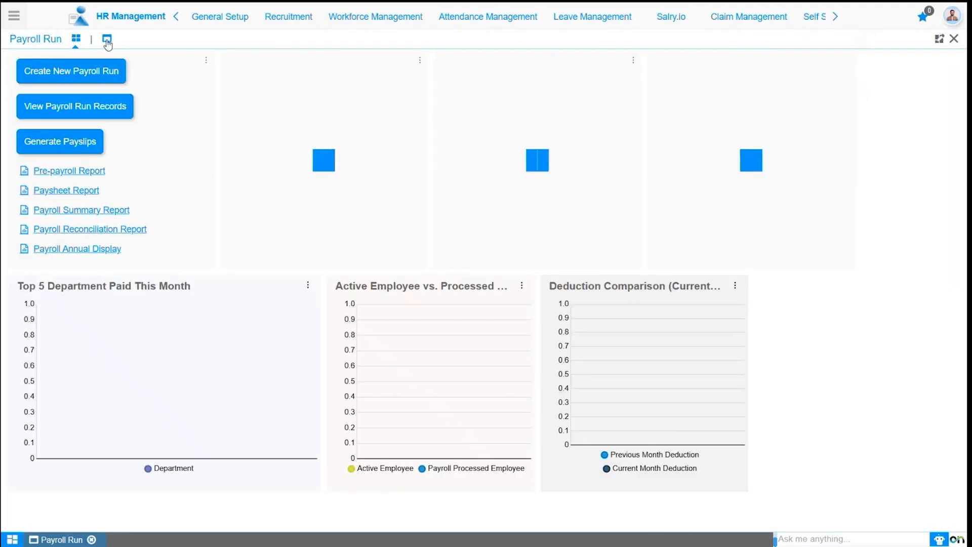
pyautogui.click(107, 40)
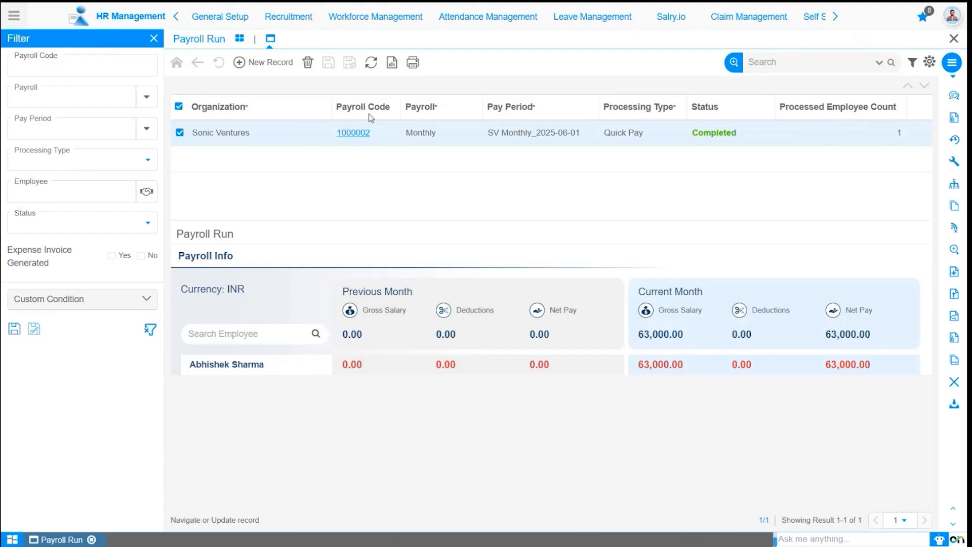
pyautogui.click(354, 136)
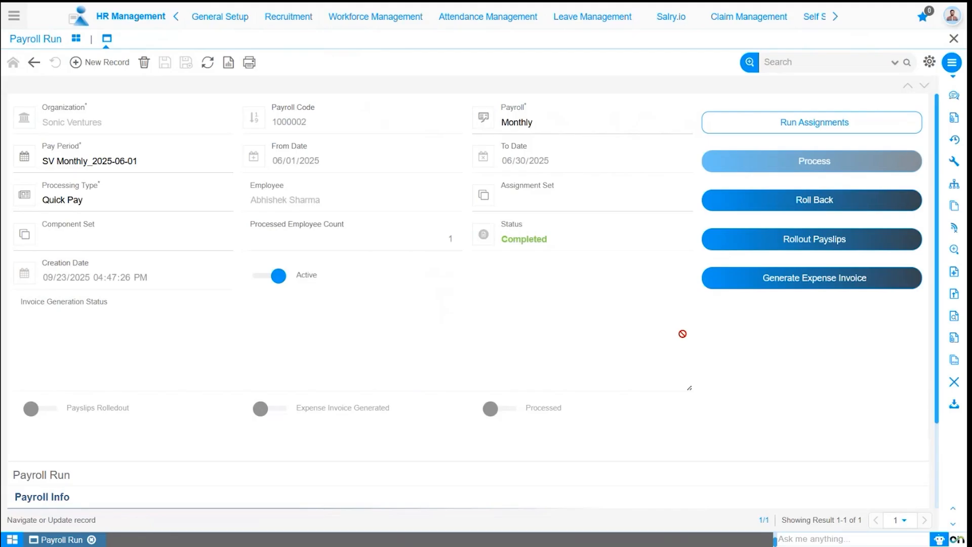
pyautogui.click(826, 206)
pyautogui.click(479, 313)
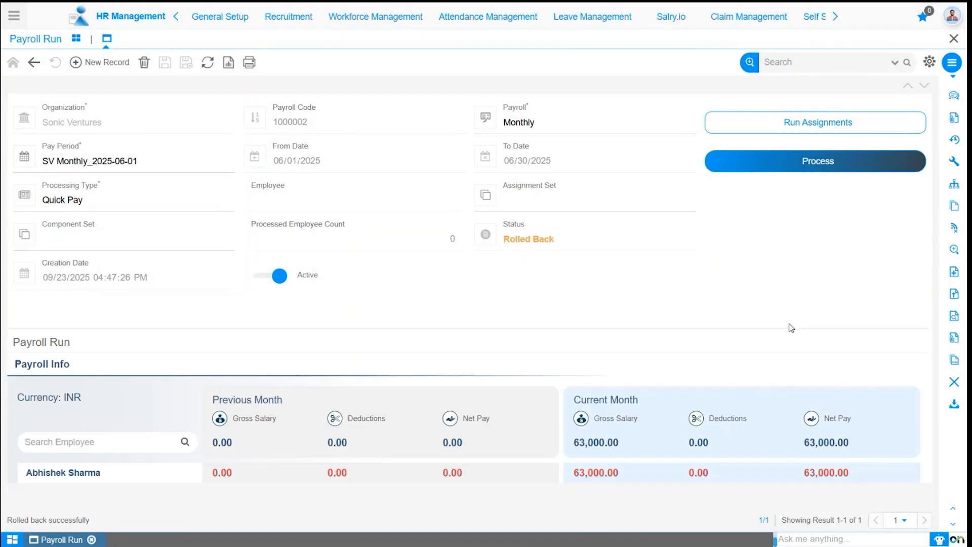
# Process the rolled-back payroll run again for the same employee.
pyautogui.click(829, 170)
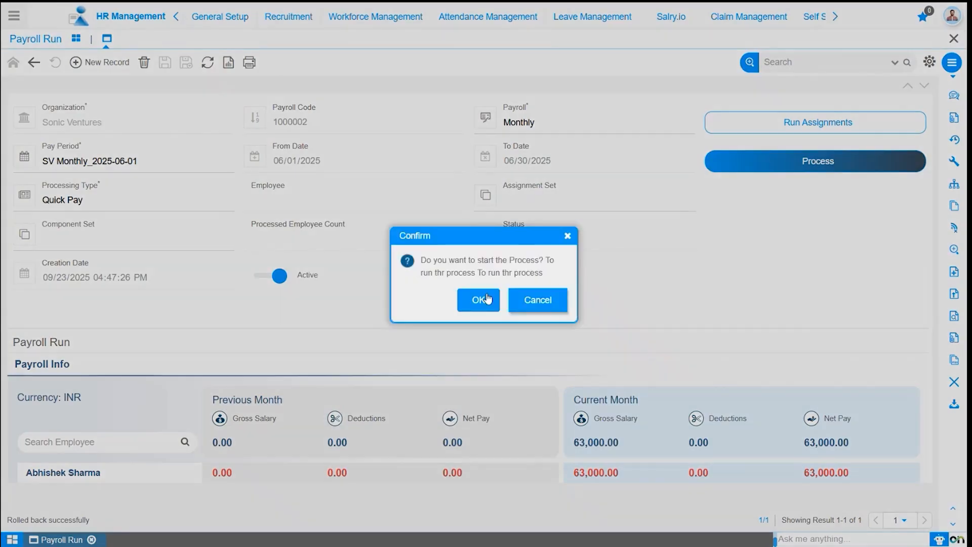
pyautogui.click(482, 298)
pyautogui.write('abhish')
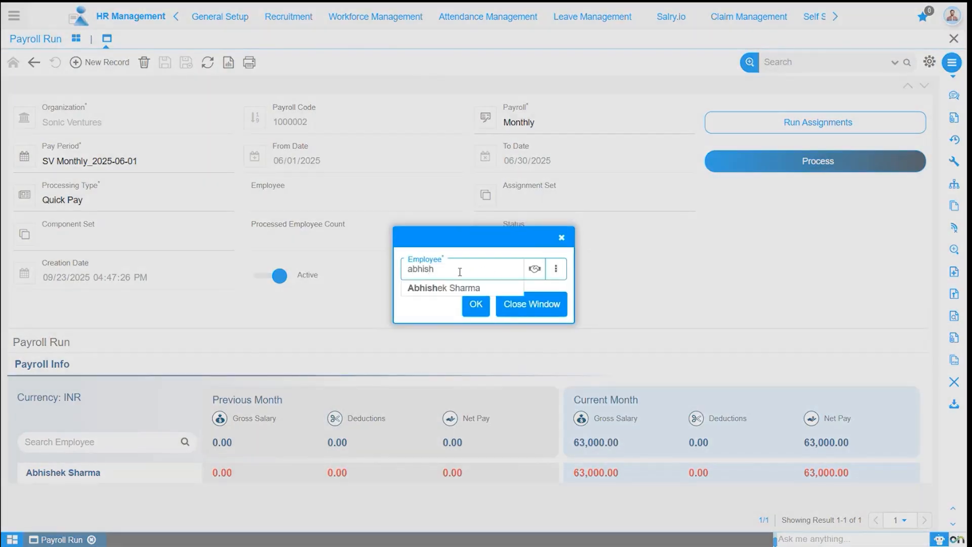
pyautogui.press('Down')
pyautogui.press('Return')
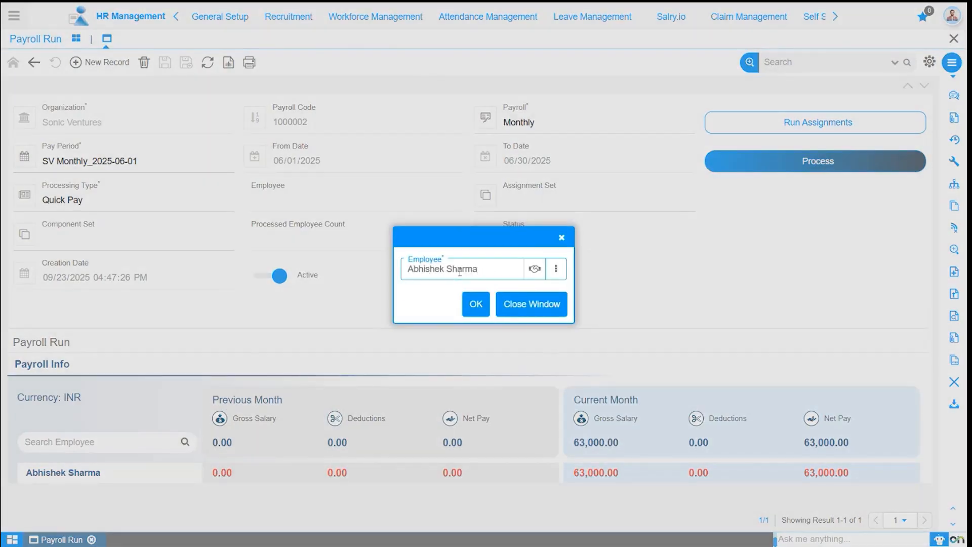
pyautogui.click(472, 305)
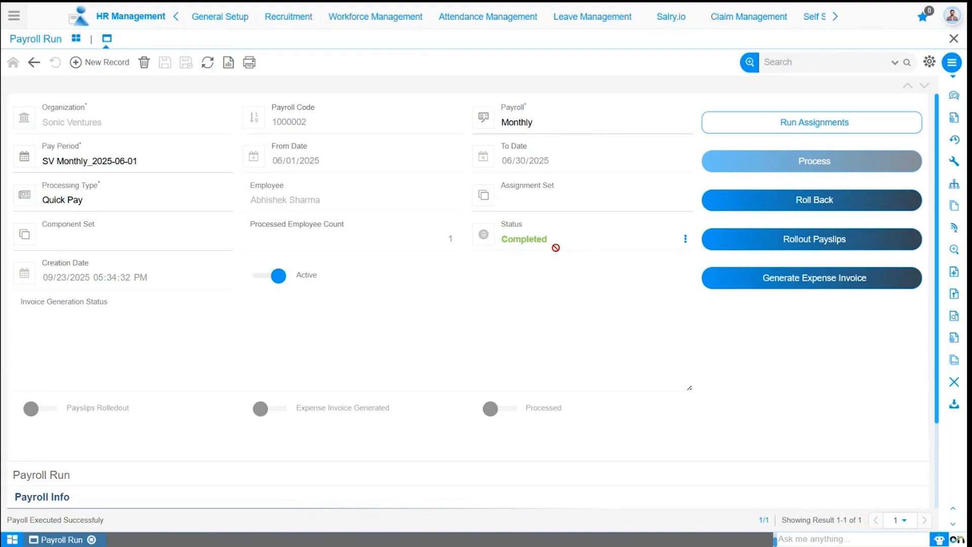
# Open the employee's run assignment and examine the component amounts in its run results.
pyautogui.click(796, 129)
pyautogui.click(258, 135)
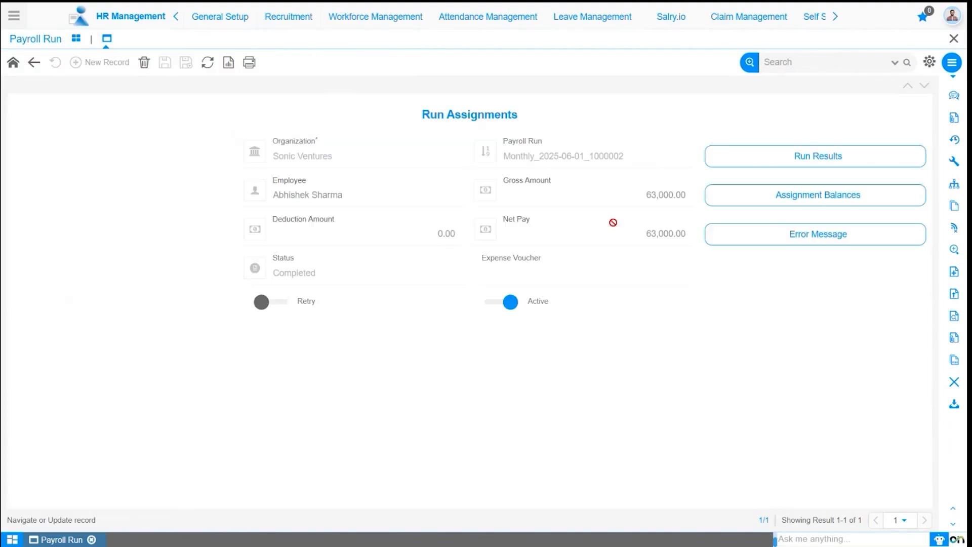
pyautogui.click(797, 158)
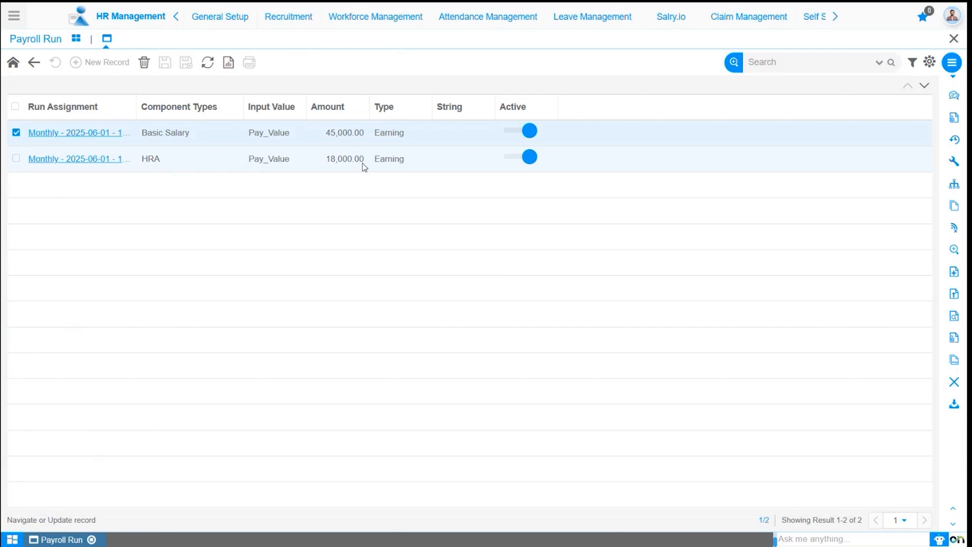
# Examine the assignment balances with the balance type and balance dimension columns widened, and return to the payroll run record.
pyautogui.click(34, 63)
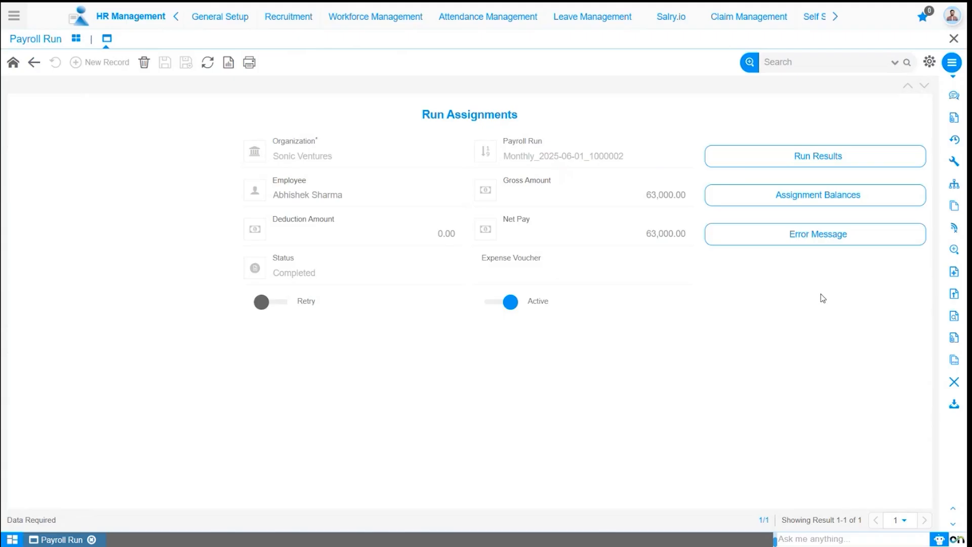
pyautogui.click(810, 201)
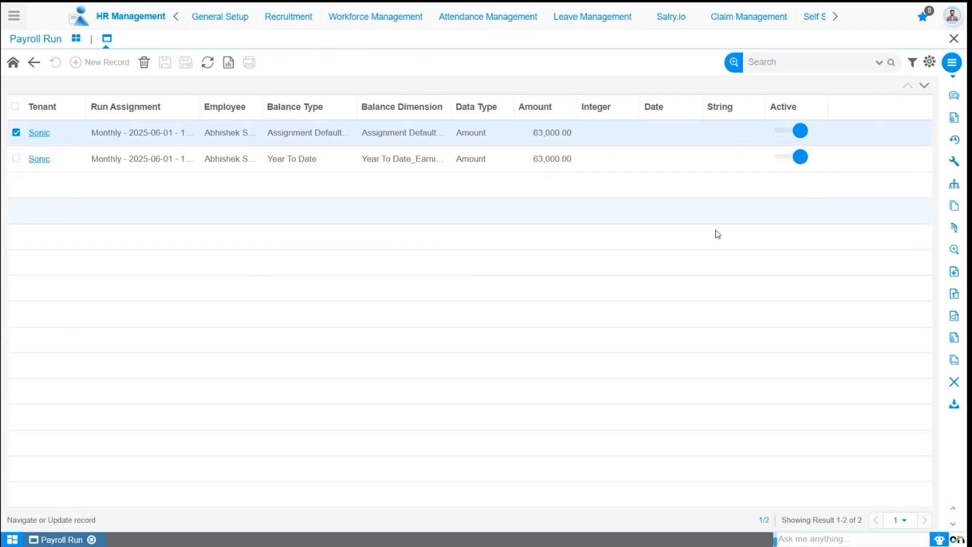
pyautogui.doubleClick(357, 105)
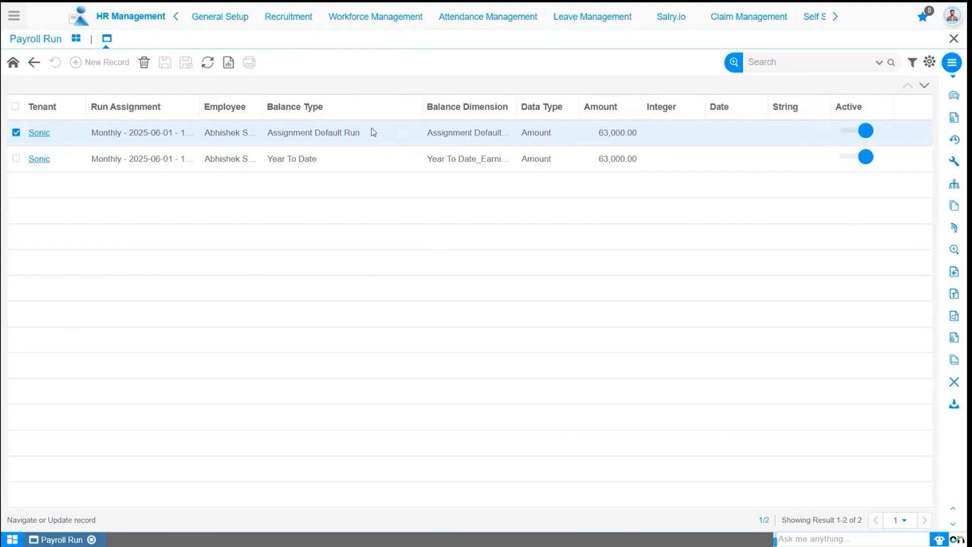
pyautogui.doubleClick(515, 105)
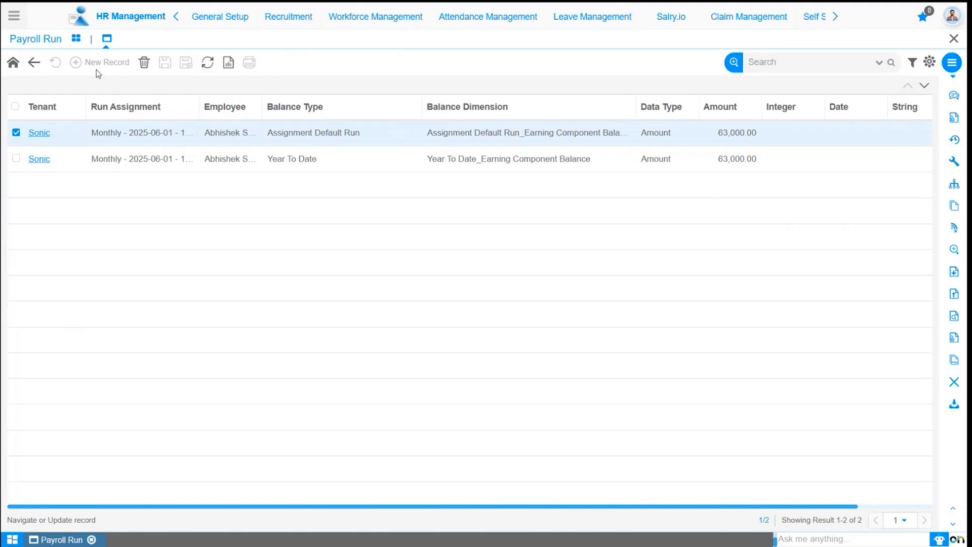
pyautogui.click(33, 63)
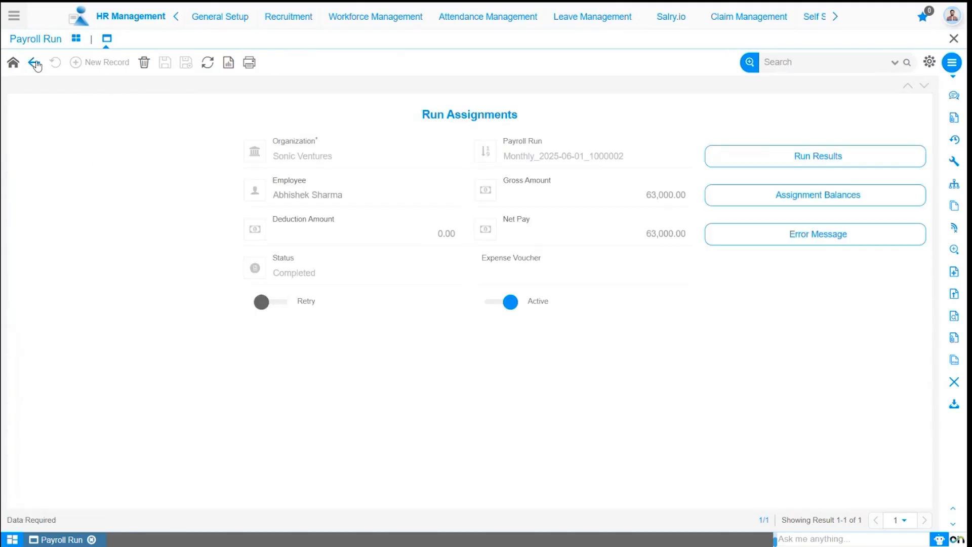
pyautogui.click(35, 63)
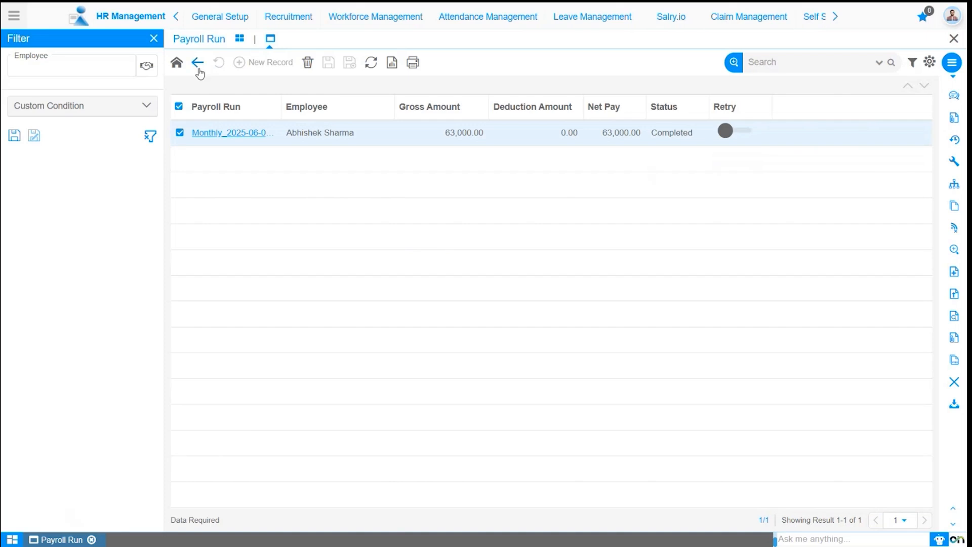
pyautogui.click(198, 68)
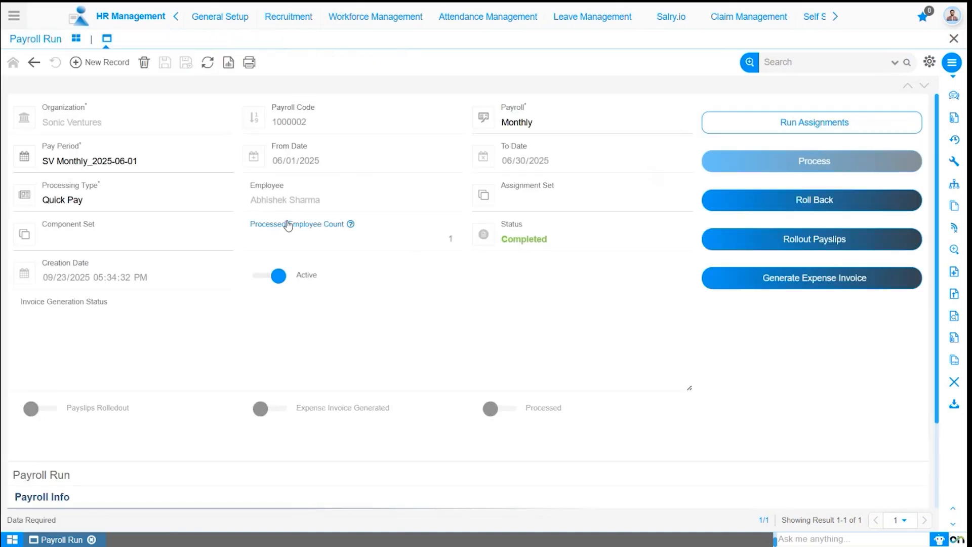